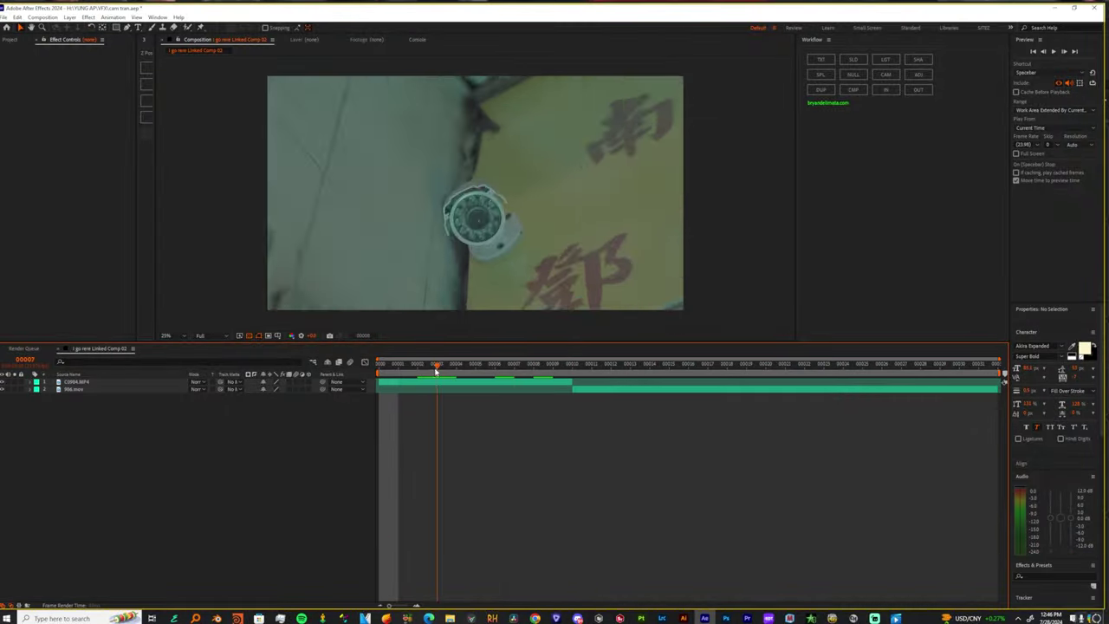
Step: Set the viewer preview resolution to Quarter and toggle a layer switch on both clips
left_click(205, 335)
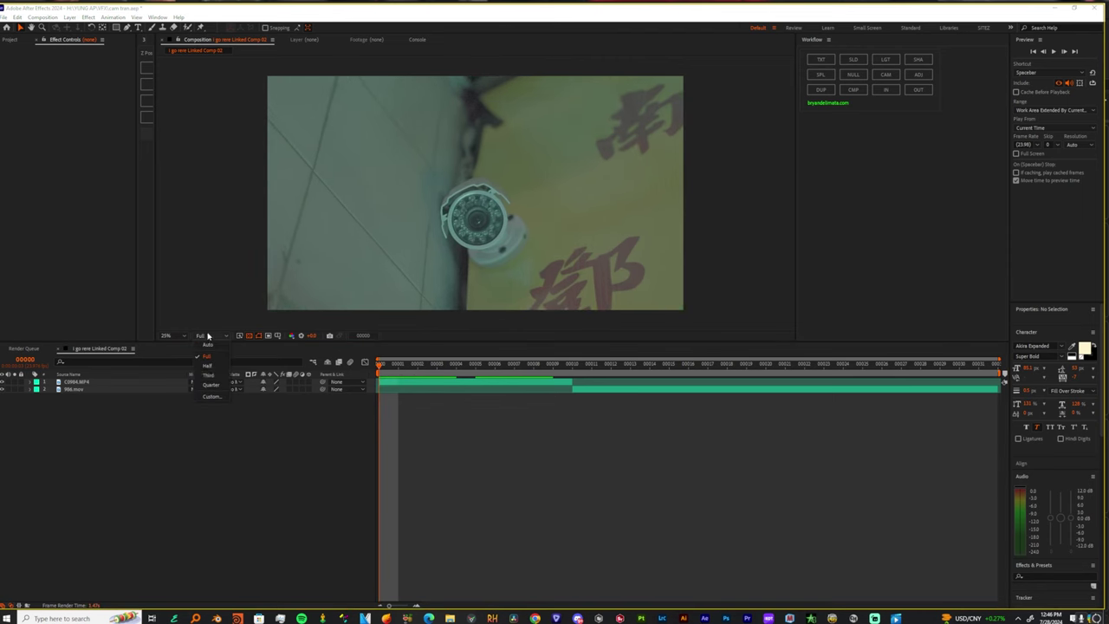
left_click(218, 387)
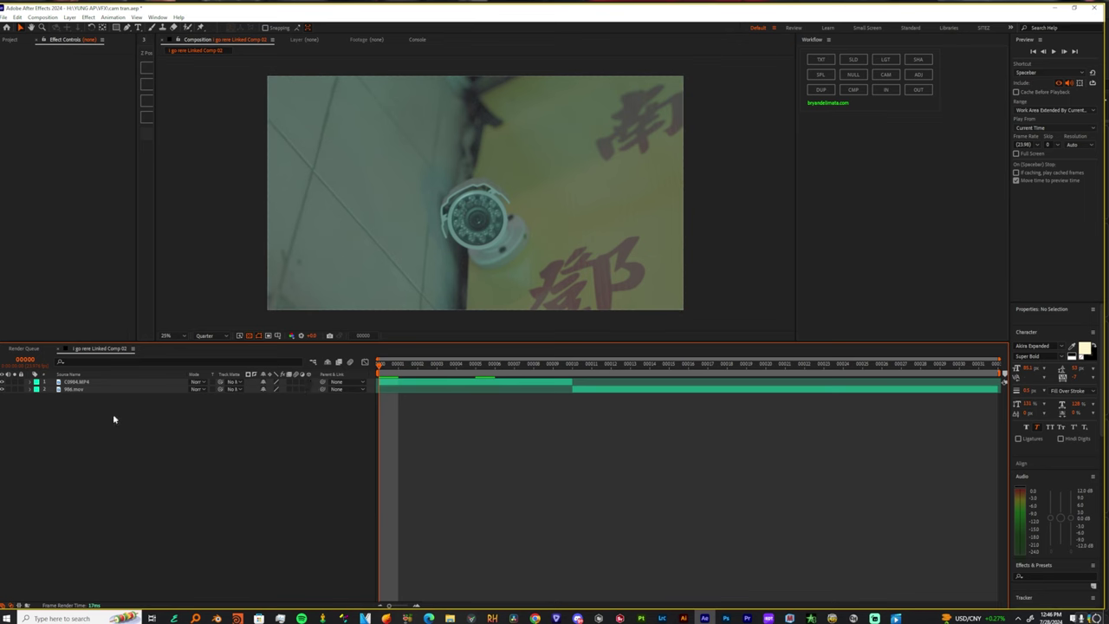
left_click_drag(112, 416, 104, 366)
left_click(292, 382)
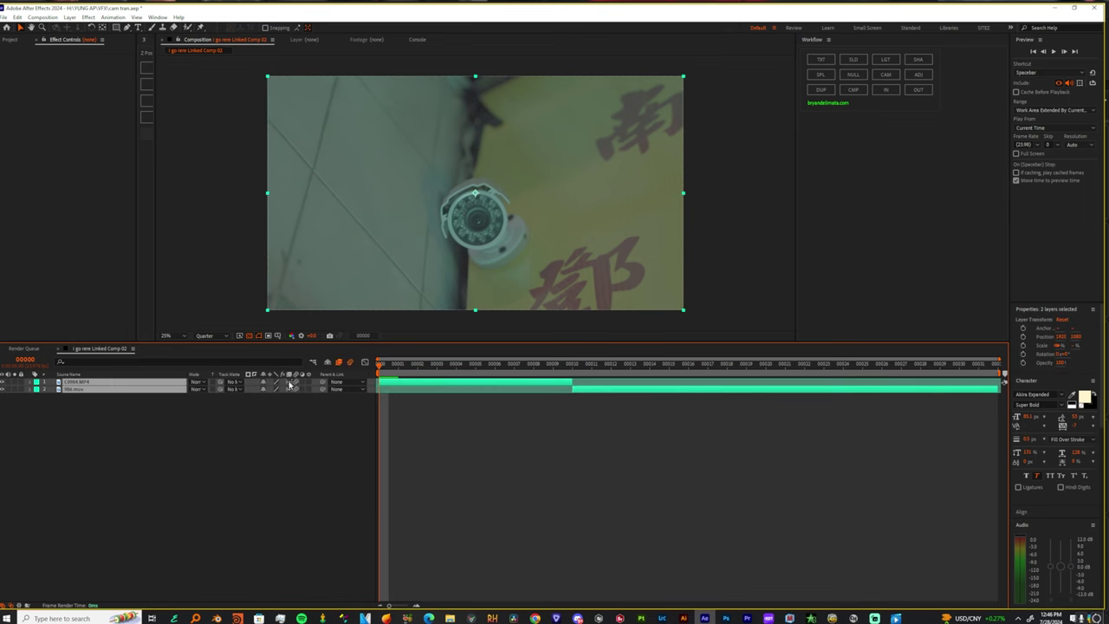
left_click(290, 413)
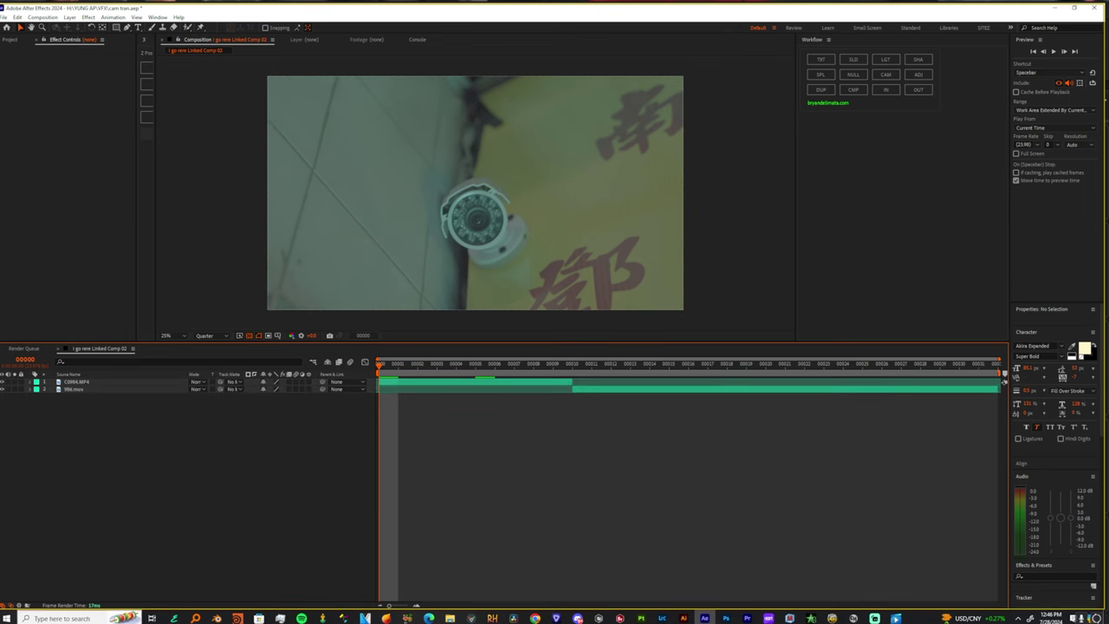
Step: Collapse the switches columns and make C0084.MP4 and 986.mov 3D layers
left_click(8, 604)
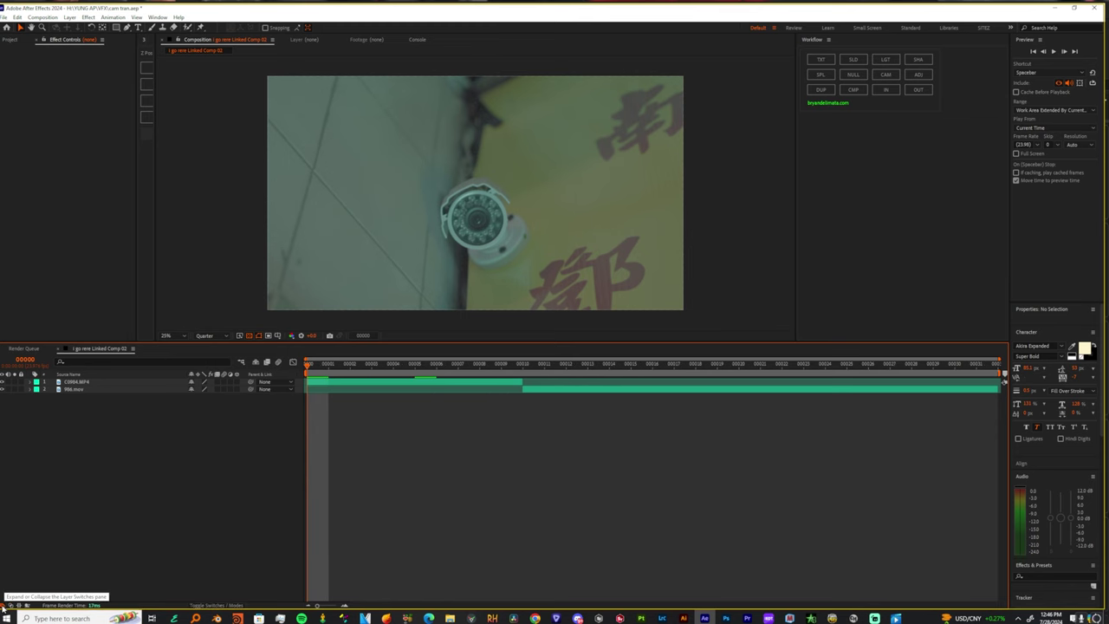
key("ctrl+a")
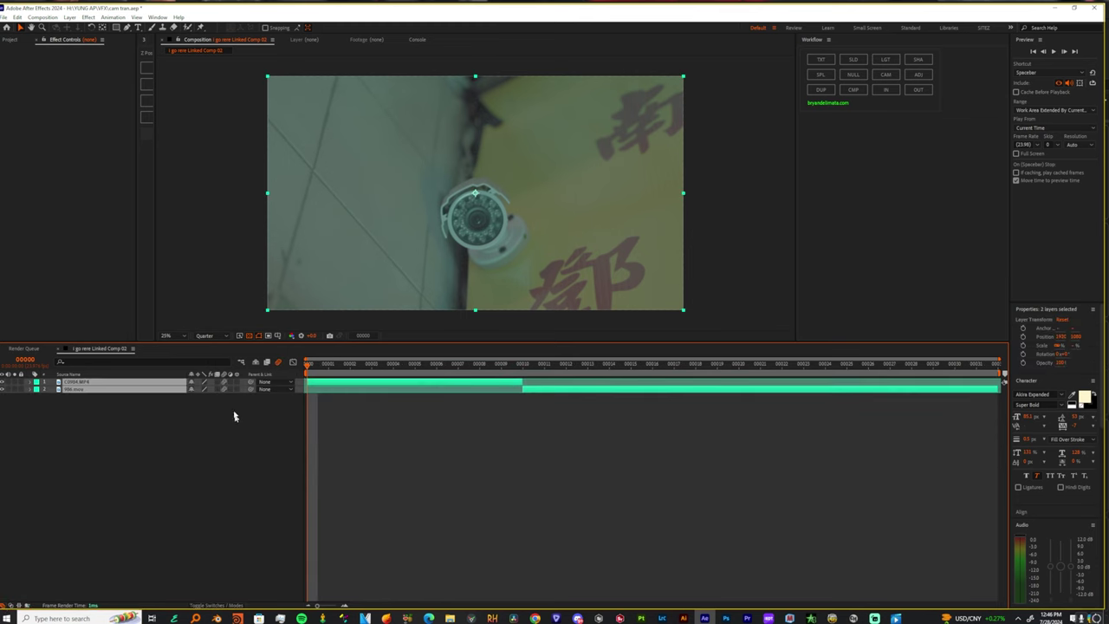
left_click(236, 389)
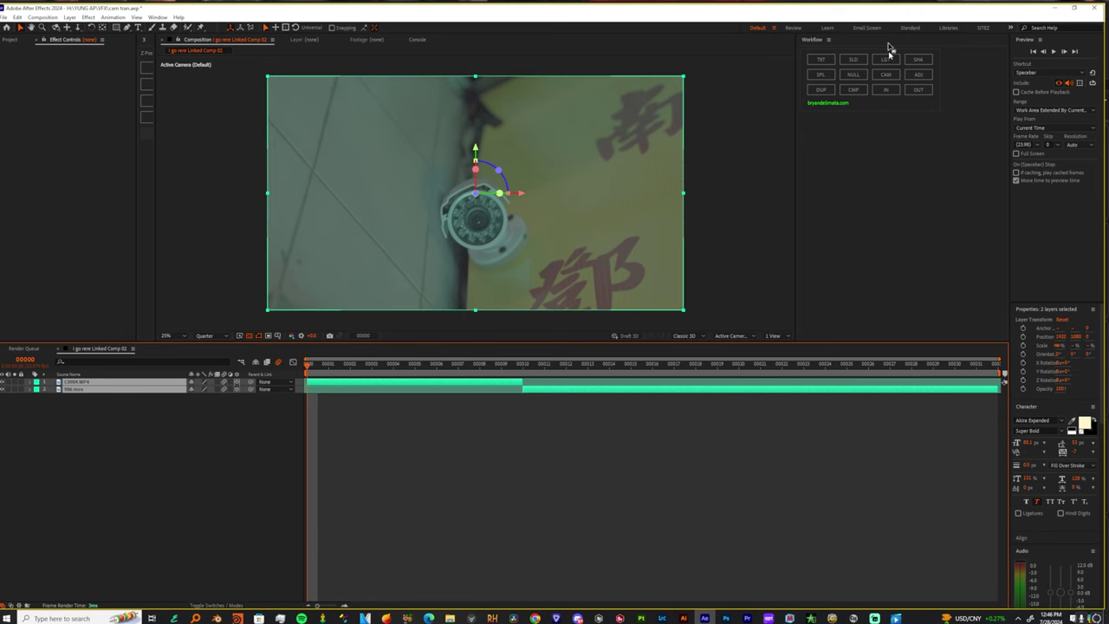
Step: Add a camera layer and split it at frame 10
left_click(885, 74)
key("shift+Page_Down")
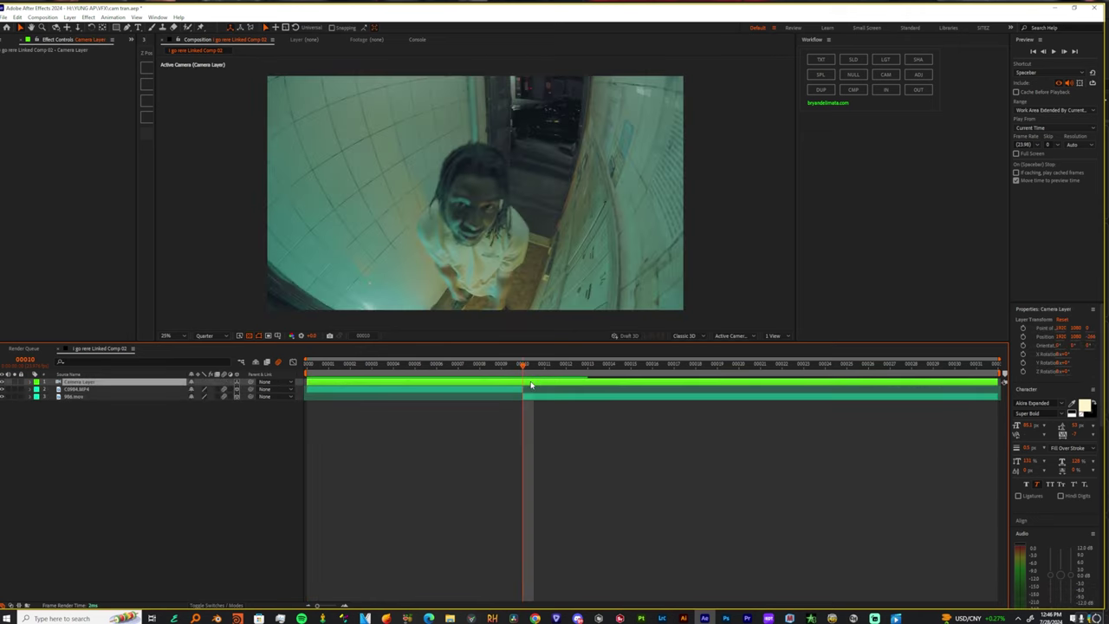
key("ctrl+shift+d")
left_click(520, 433)
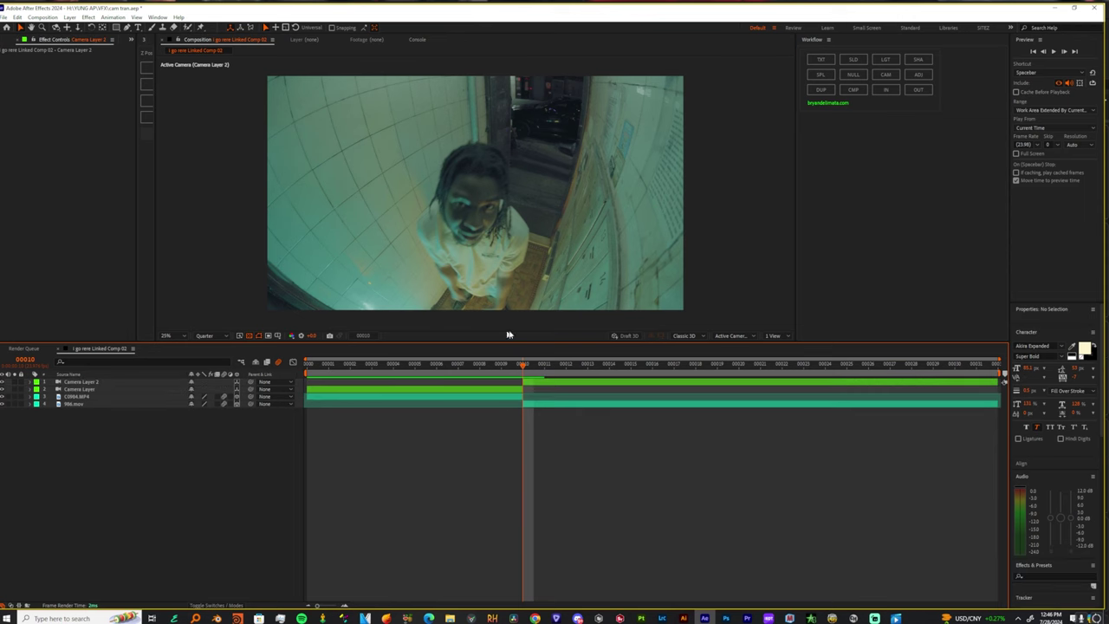
key("Home")
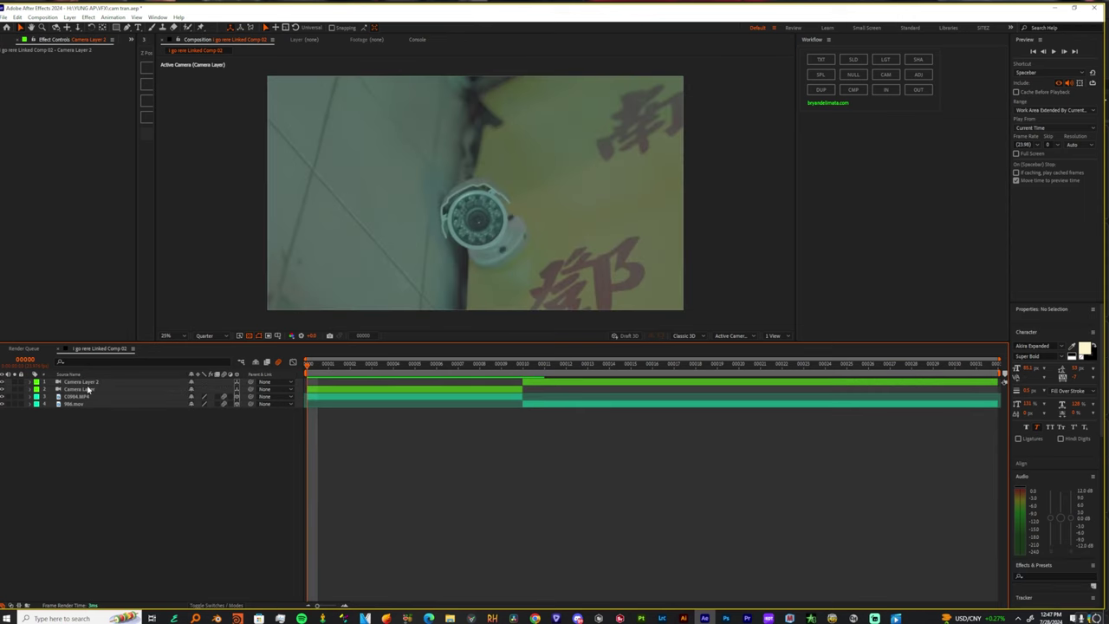
Step: Keyframe the first camera's Point of Interest and Position, moving both keyframes to frame 10
left_click(82, 390)
key("ctrl+grave")
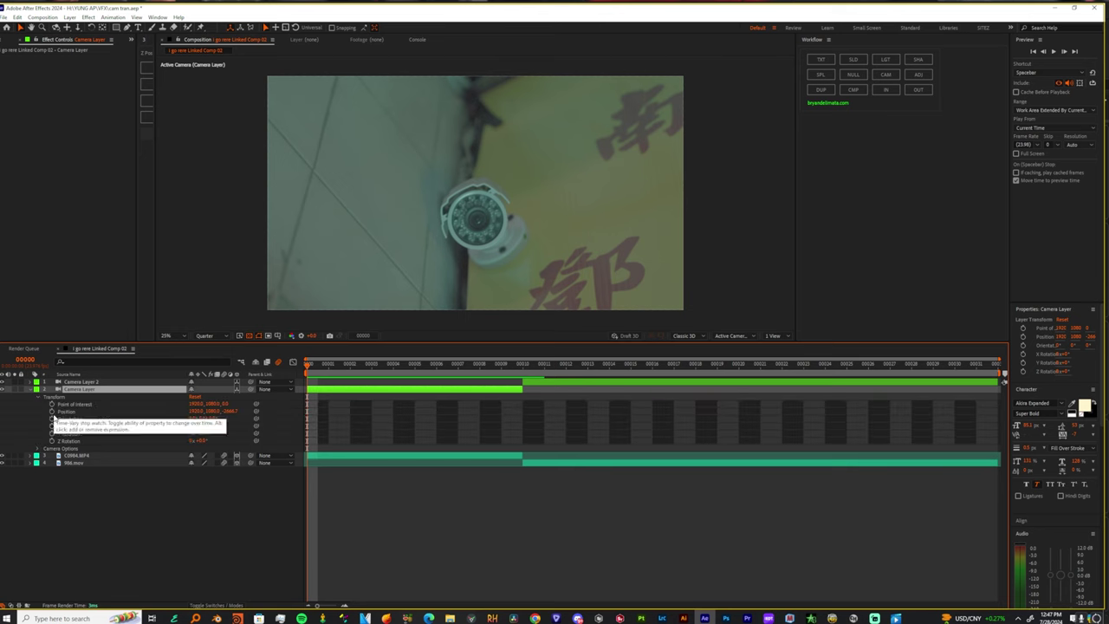
left_click(52, 403)
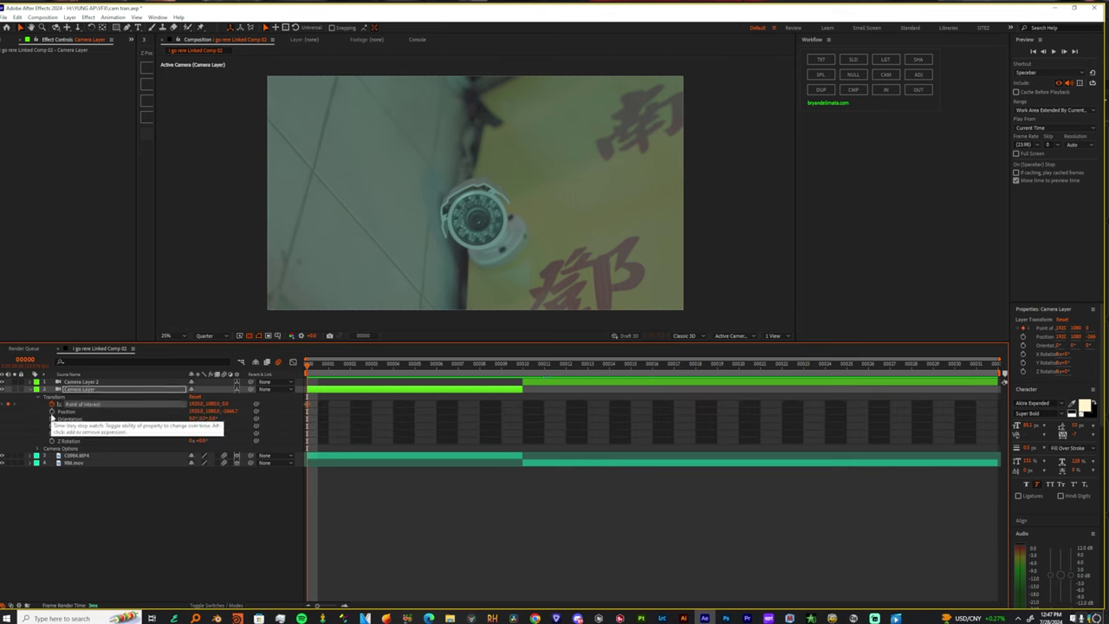
left_click(366, 442)
left_click(52, 412)
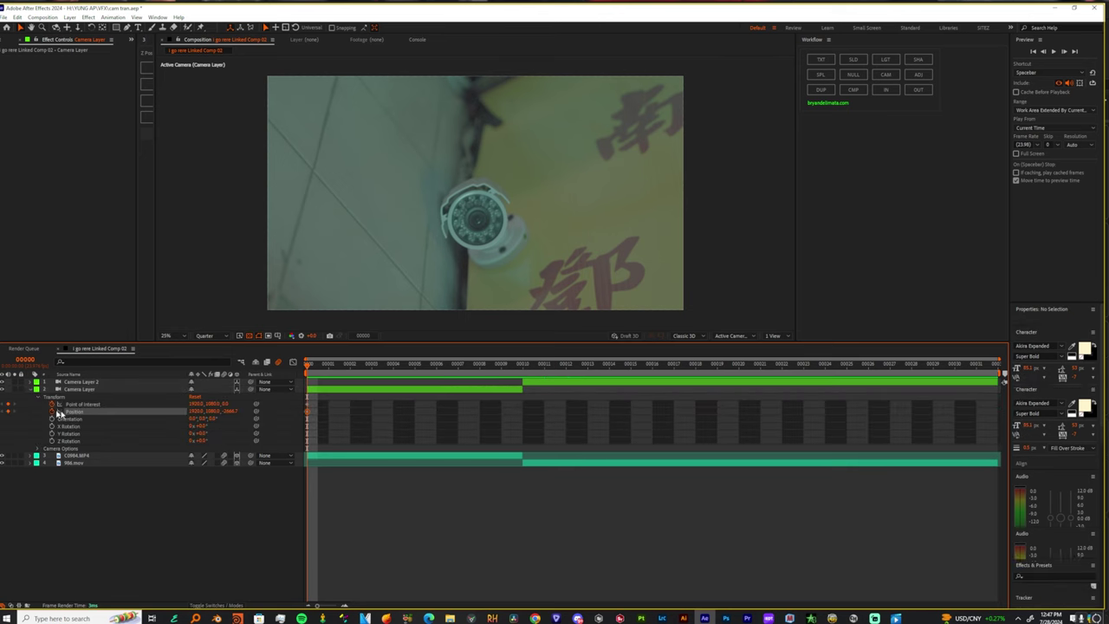
left_click(308, 409)
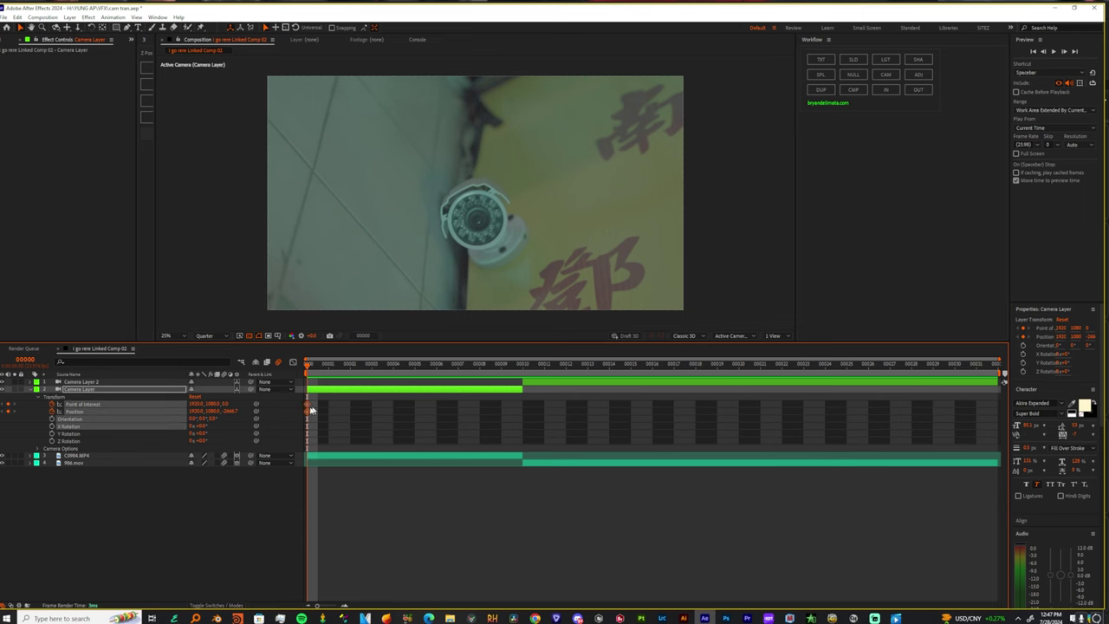
left_click_drag(306, 407, 233, 400)
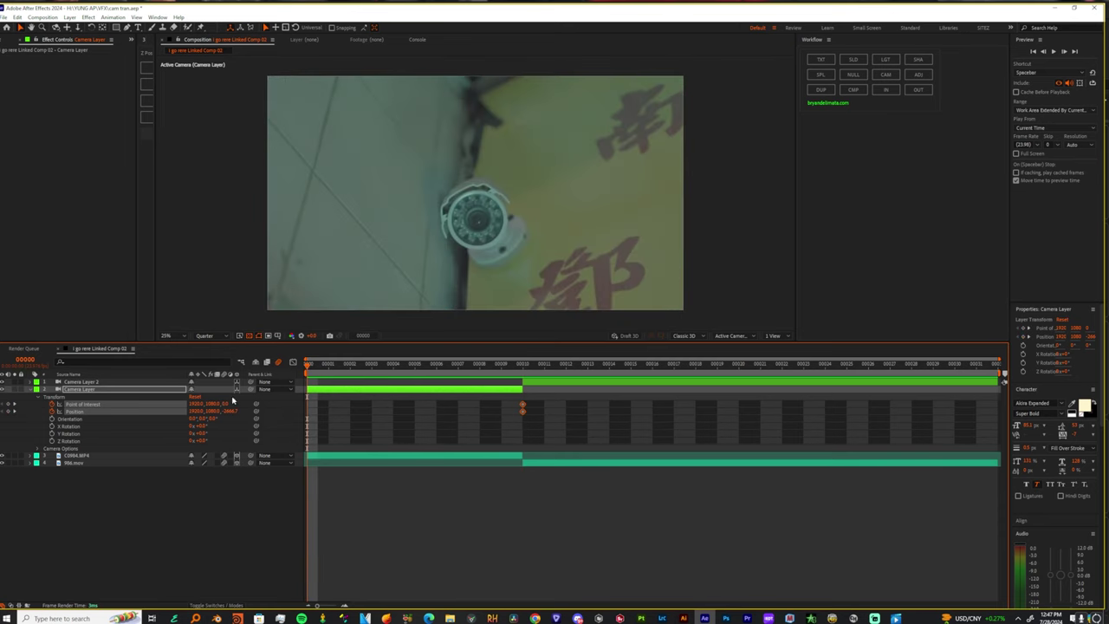
key("c")
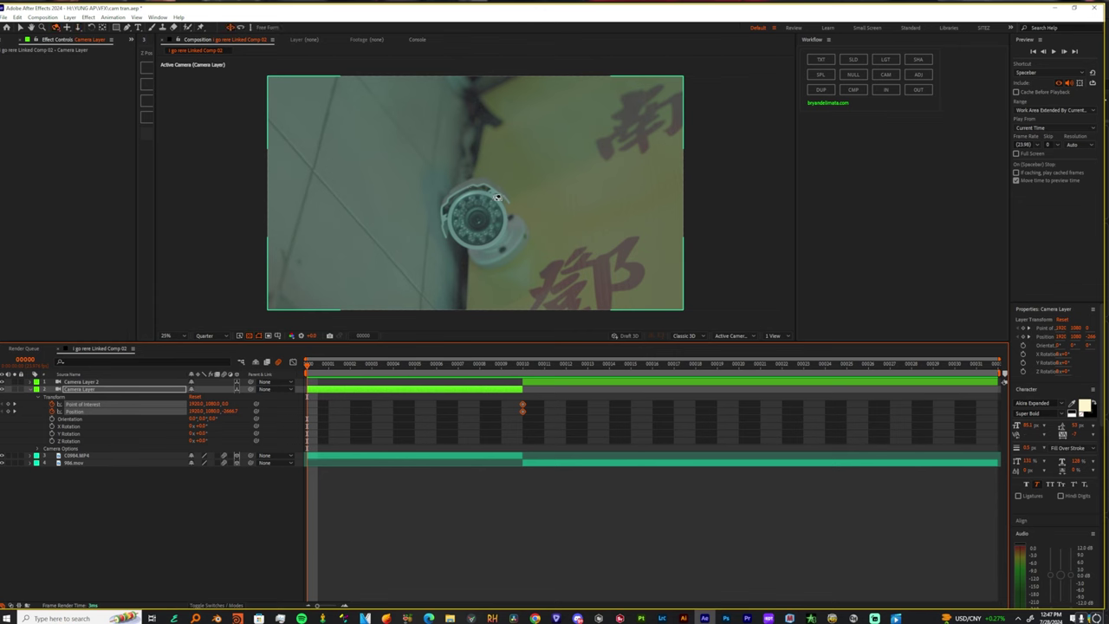
Step: Keep the original front camera view and show the Title/Action Safe guides
left_click_drag(497, 198, 575, 200)
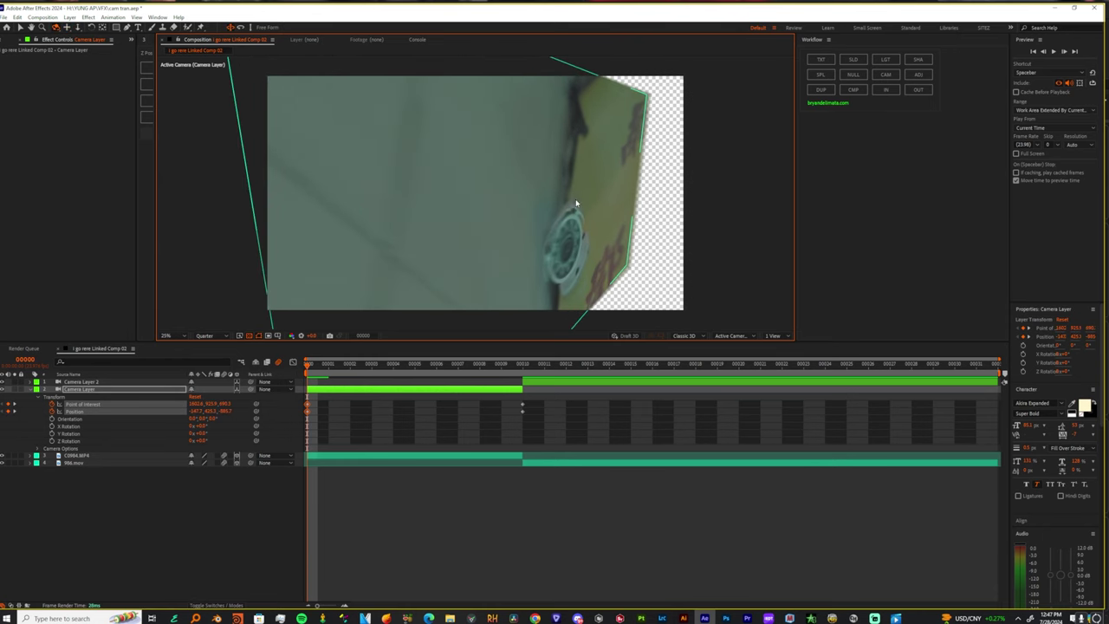
key("ctrl+z")
key("ctrl+z")
key("ctrl+z")
key("ctrl+z")
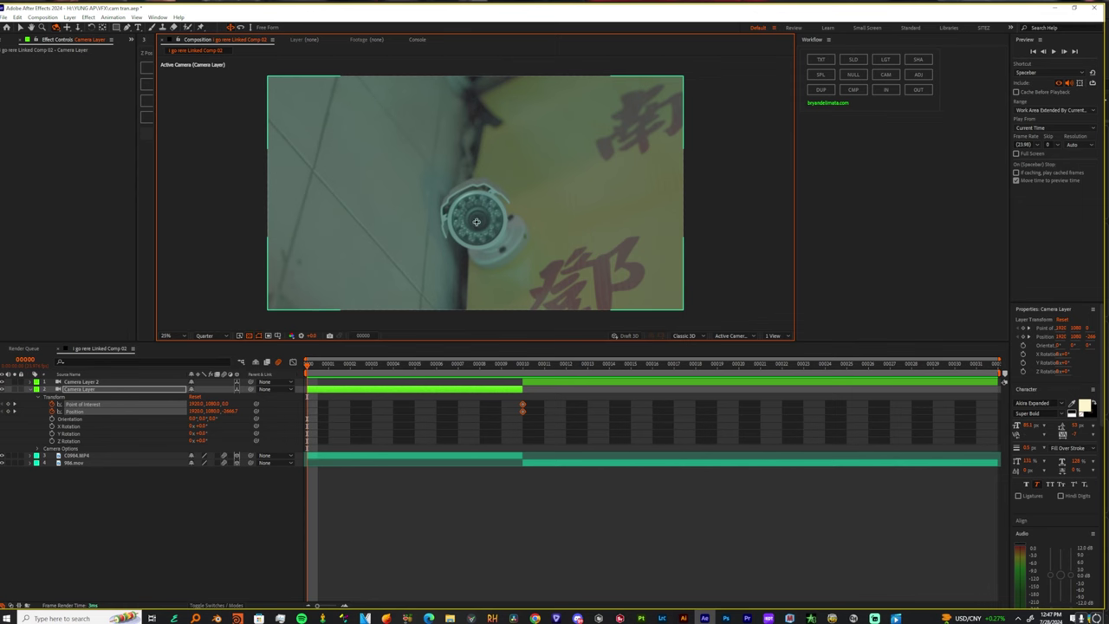
left_click(279, 336)
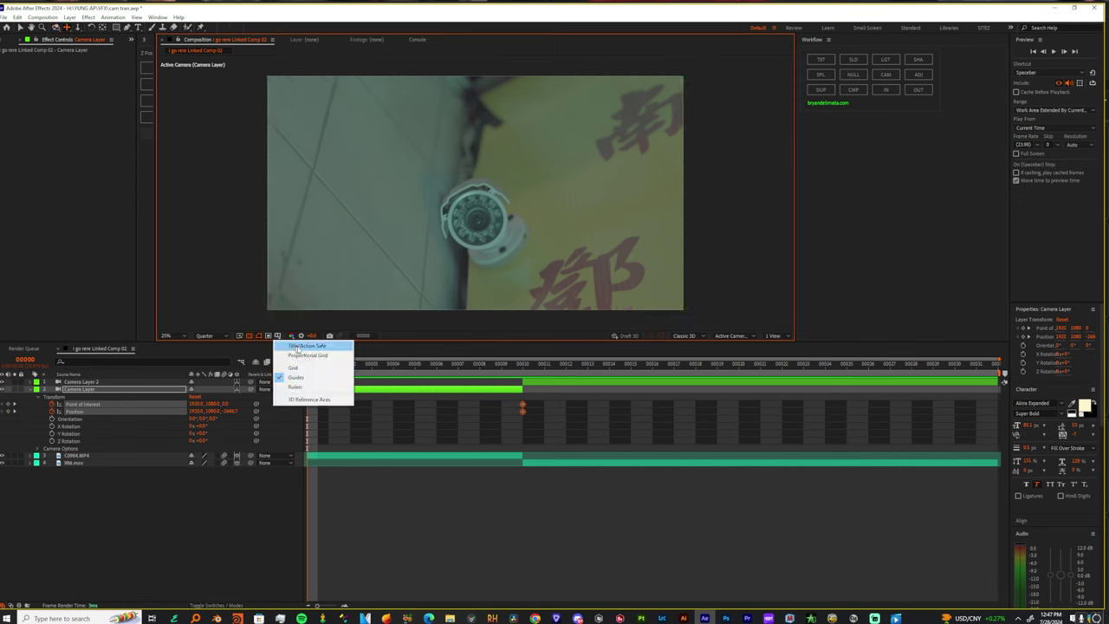
left_click(297, 347)
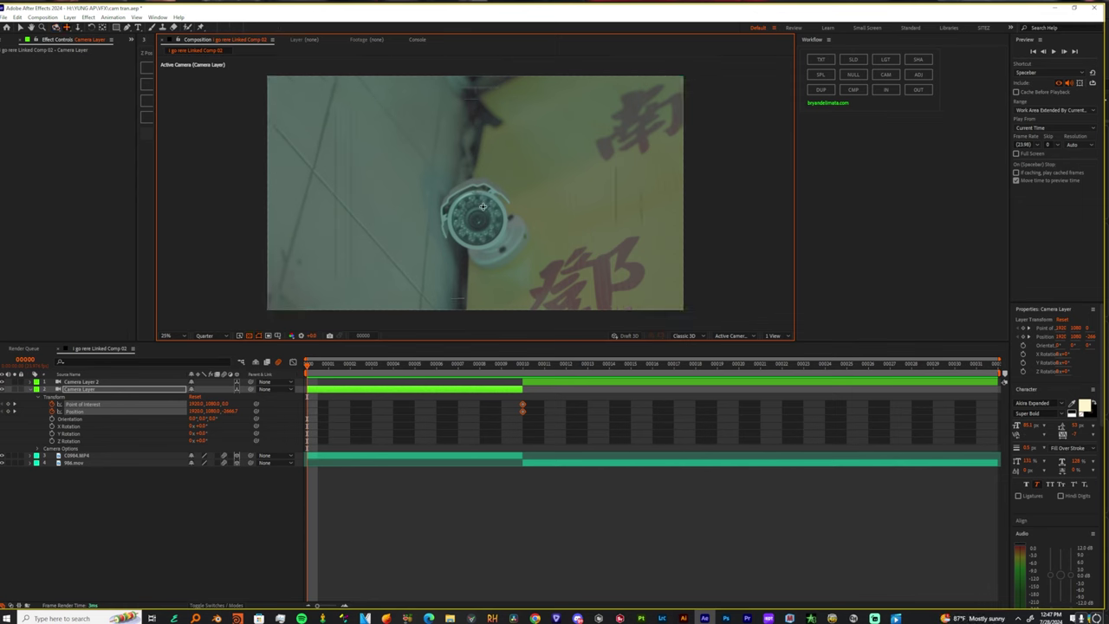
Step: Pan and dolly the camera at frame 0 to frame the security camera closely
mouse_move(478, 203)
left_mouse_down()
mouse_move(485, 185)
mouse_move(476, 194)
left_mouse_up()
scroll(513, 156, "up", 6)
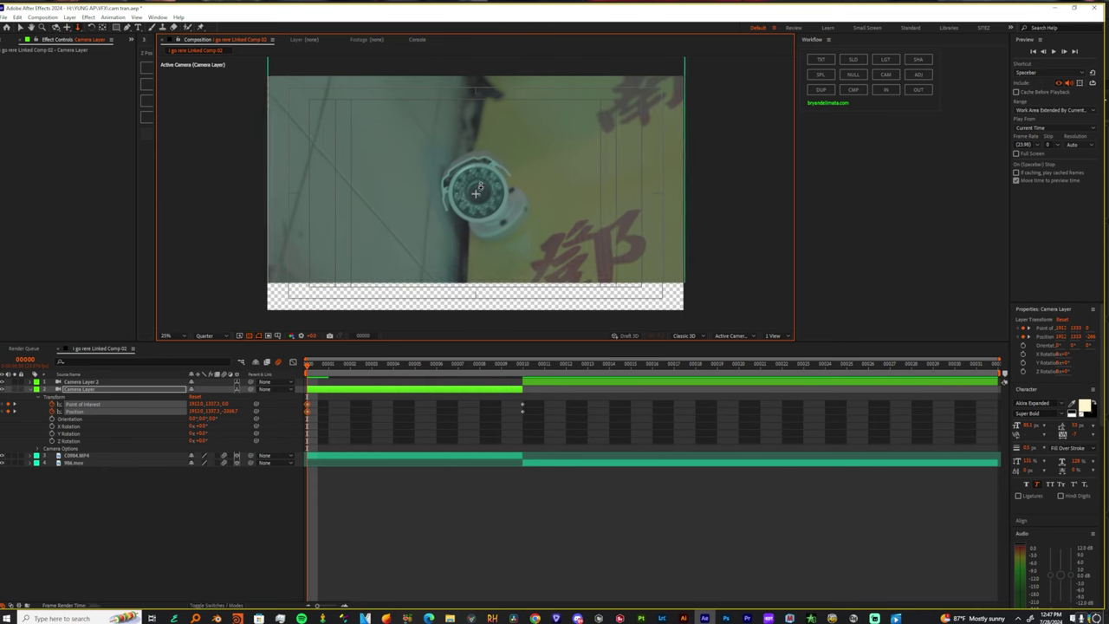
left_click_drag(514, 157, 475, 197)
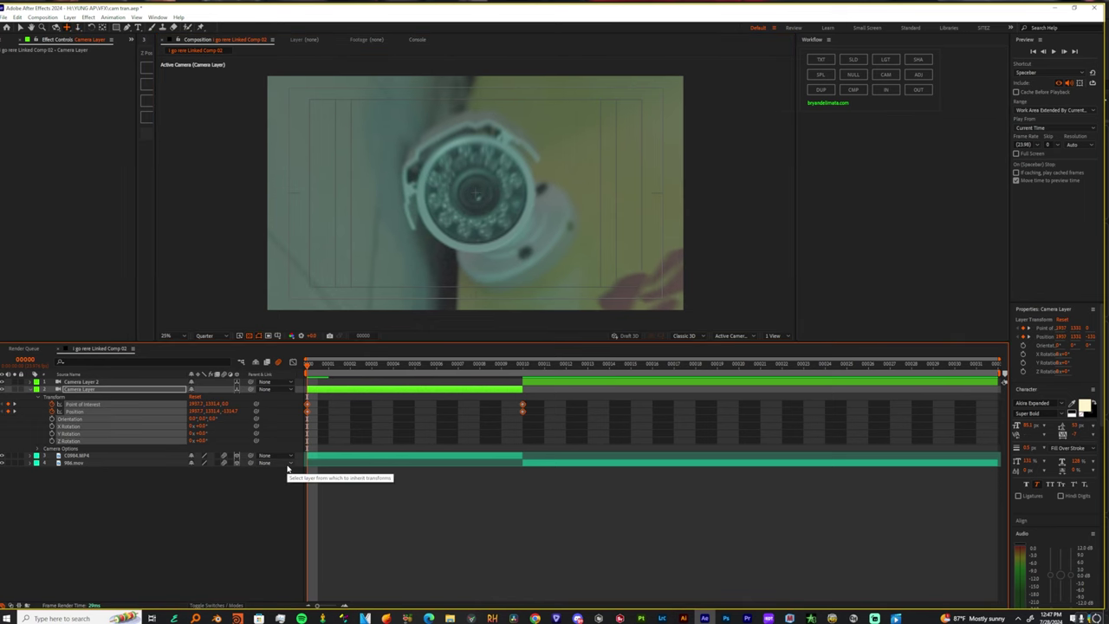
Step: In the Graph Editor's speed graph, ease the camera keyframes into a steep peak at frame 10
left_click(293, 362)
left_click_drag(563, 530, 259, 581)
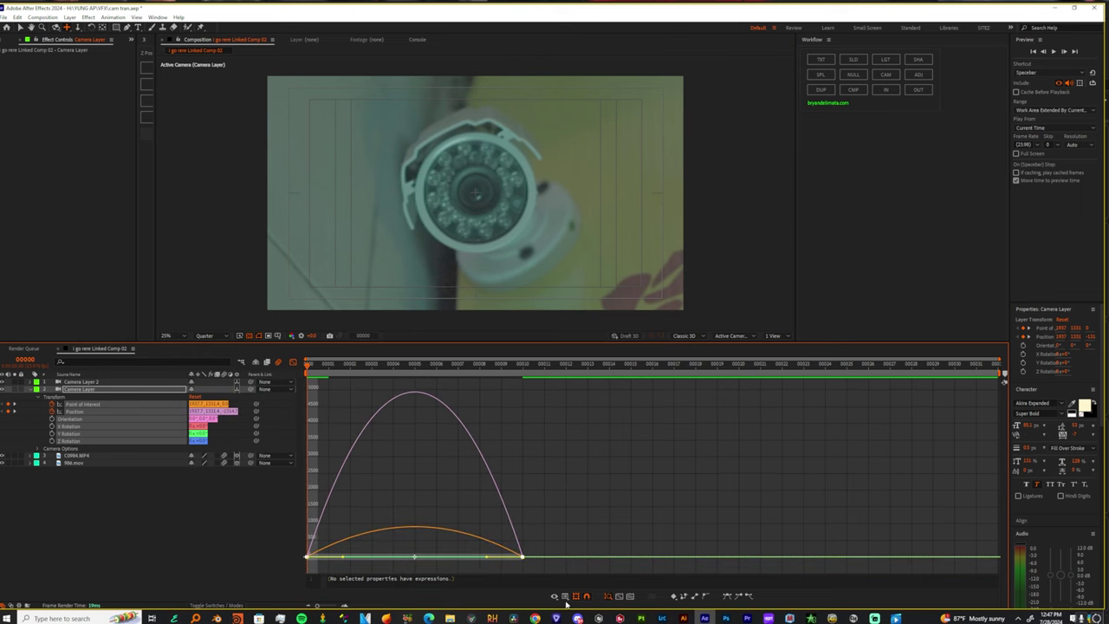
left_click(564, 596)
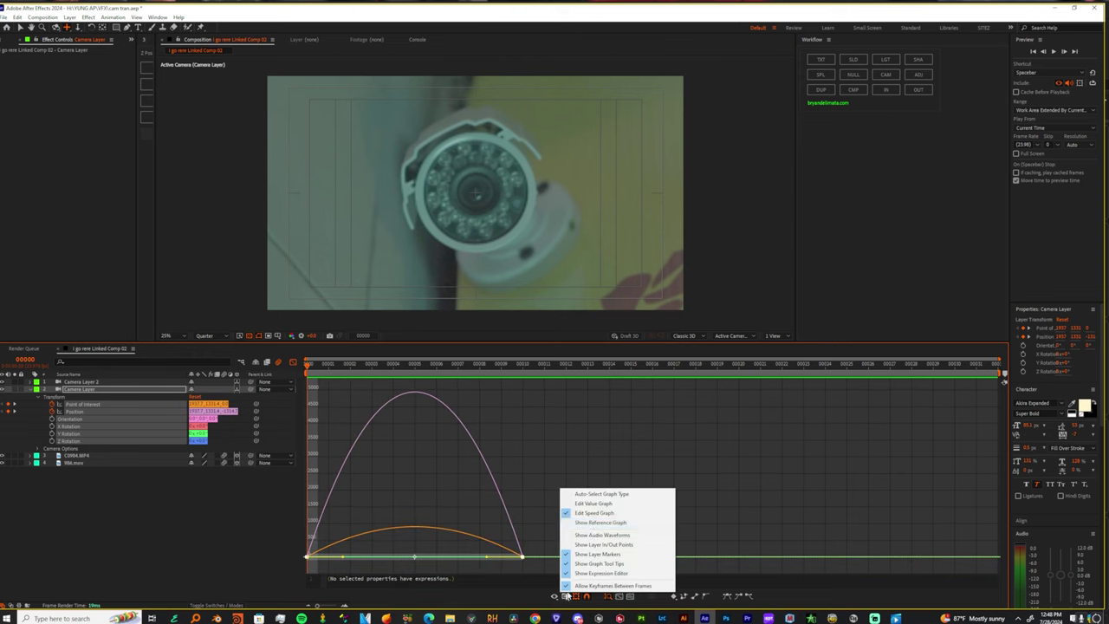
left_click(592, 503)
left_click(564, 596)
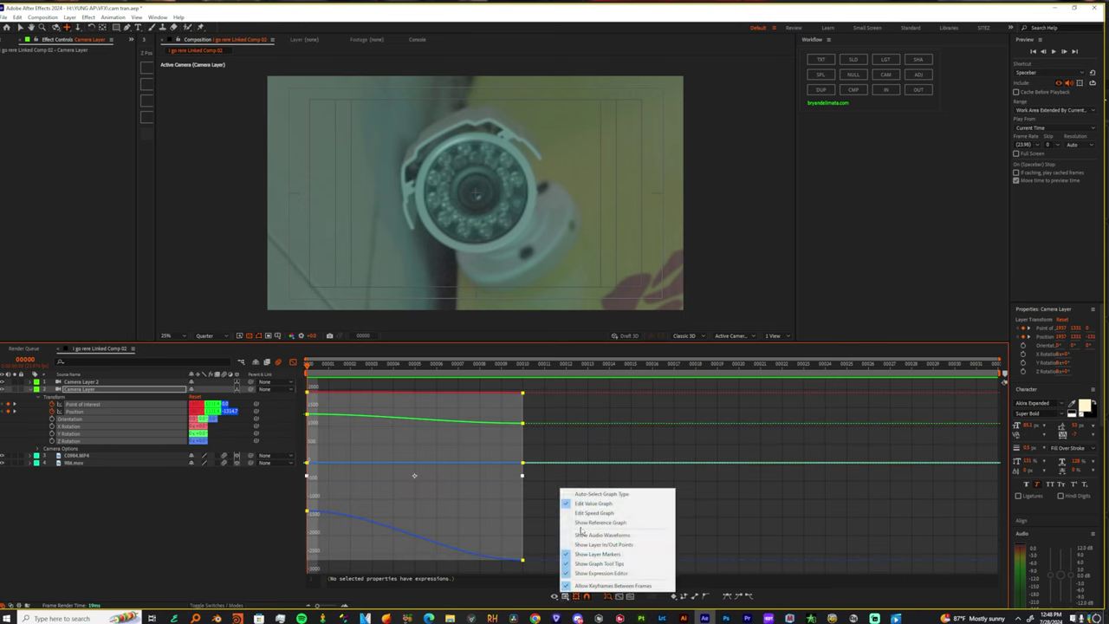
left_click(592, 513)
left_click(564, 596)
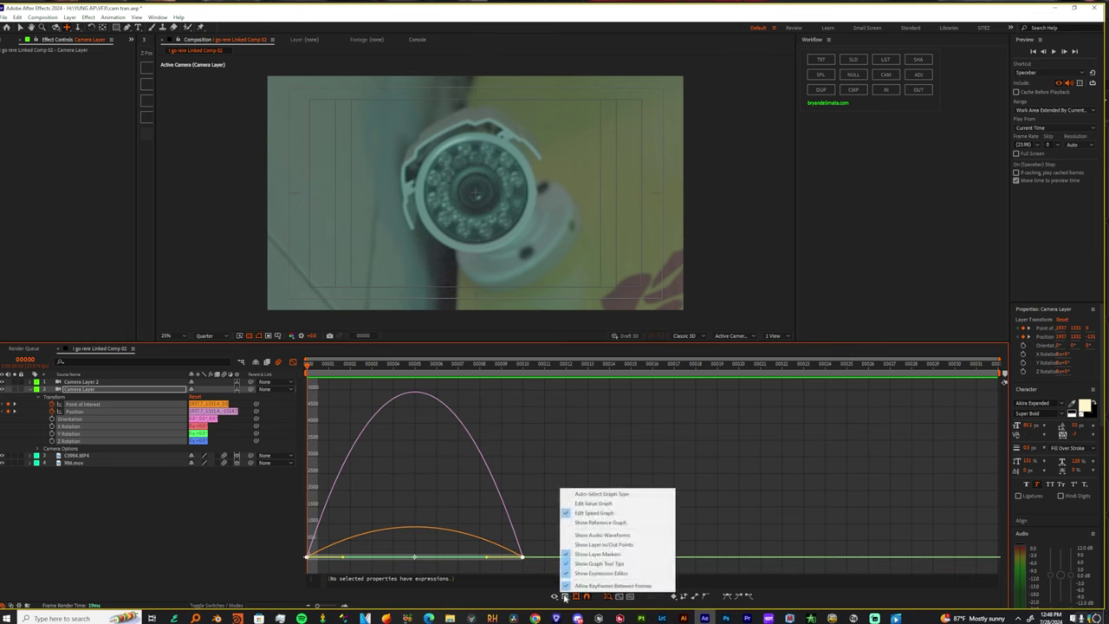
left_click(539, 532)
left_click_drag(548, 517, 433, 561)
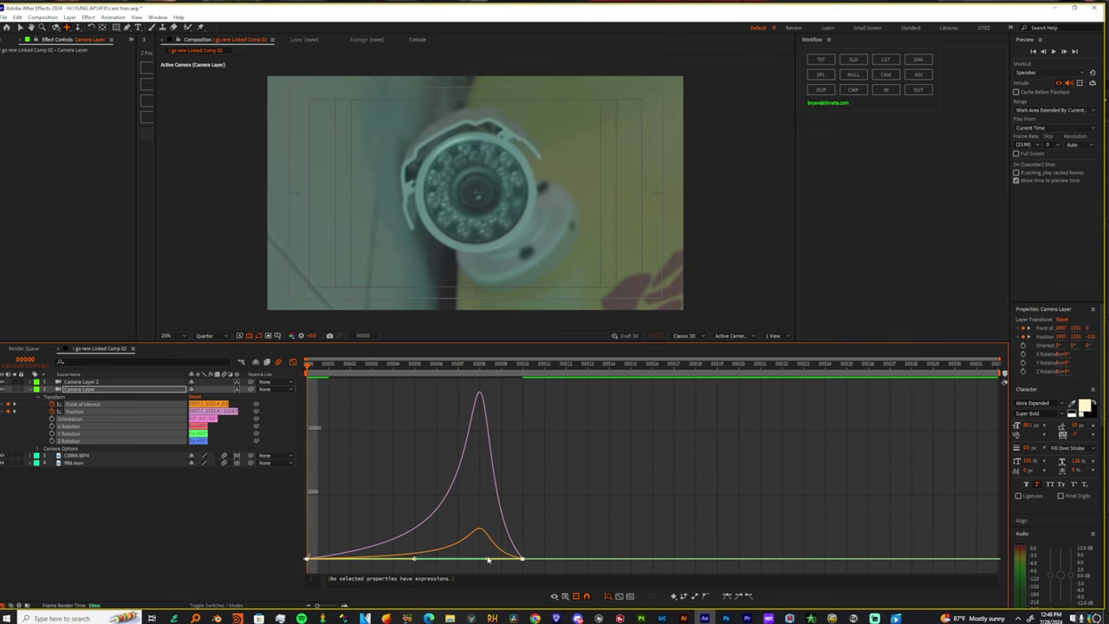
left_click_drag(542, 551, 520, 566)
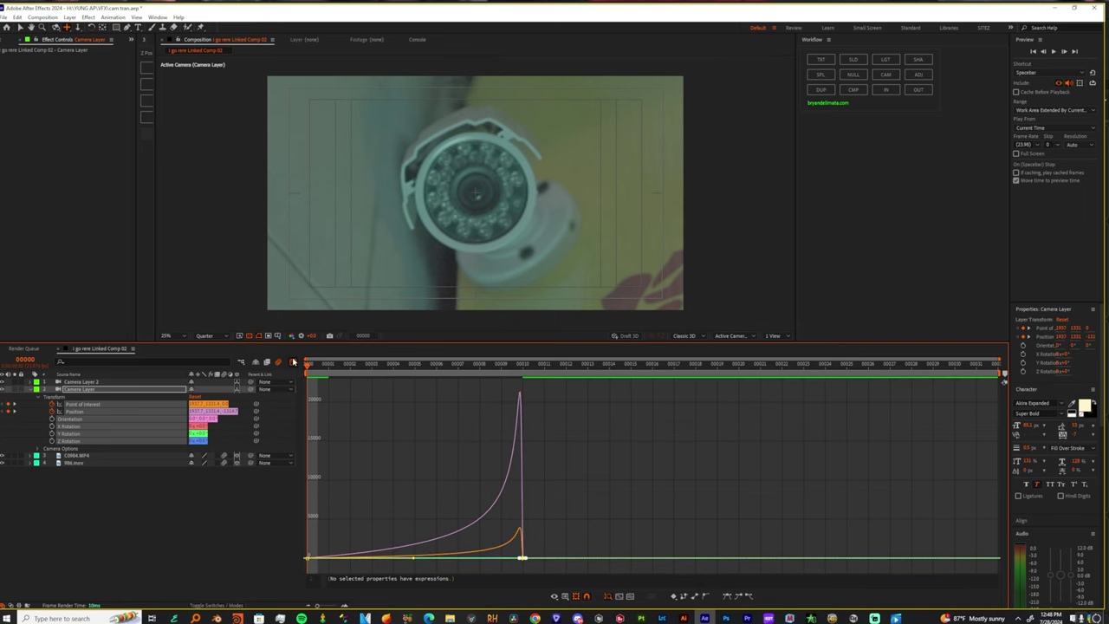
Step: At frame 10, select Camera Layer 2's Point of Interest and Position properties
left_click(293, 362)
left_click(534, 366)
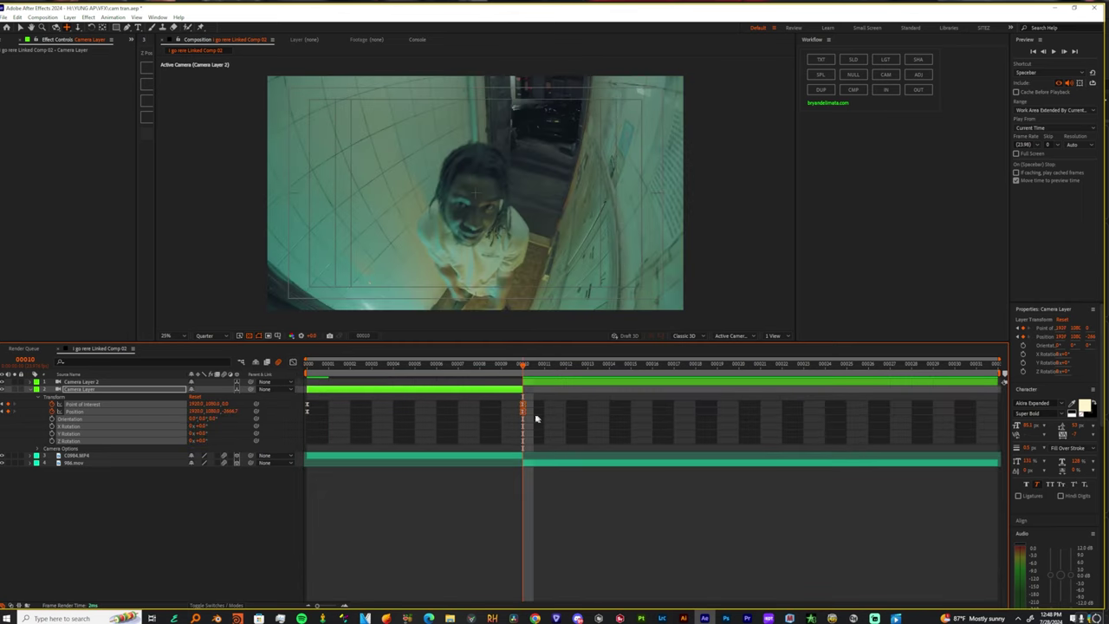
left_click(530, 382)
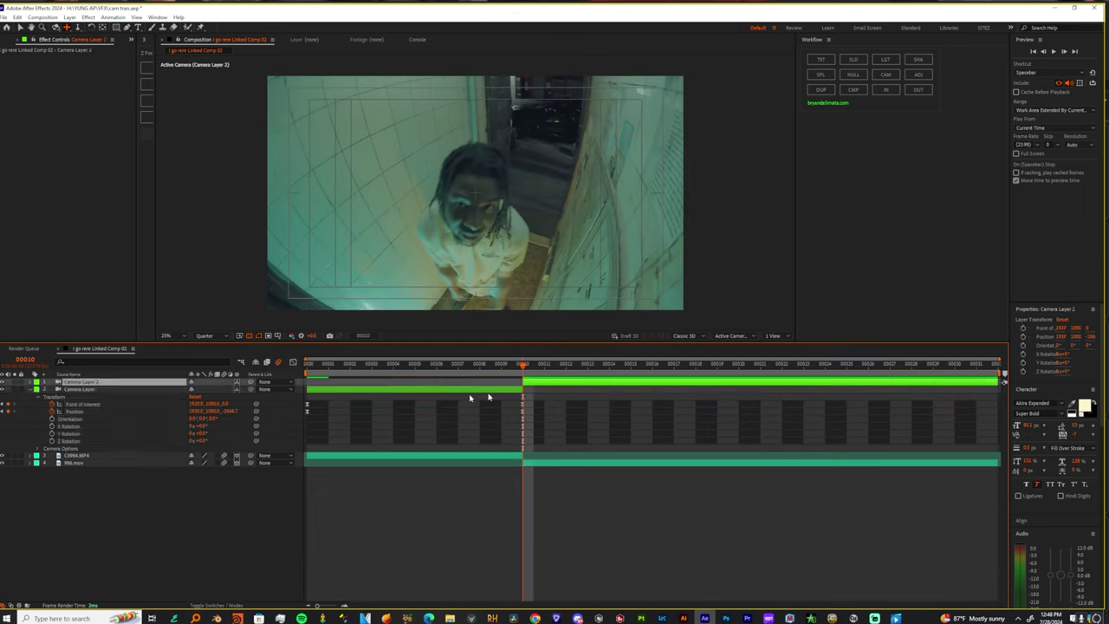
left_click(37, 382)
left_click(43, 390)
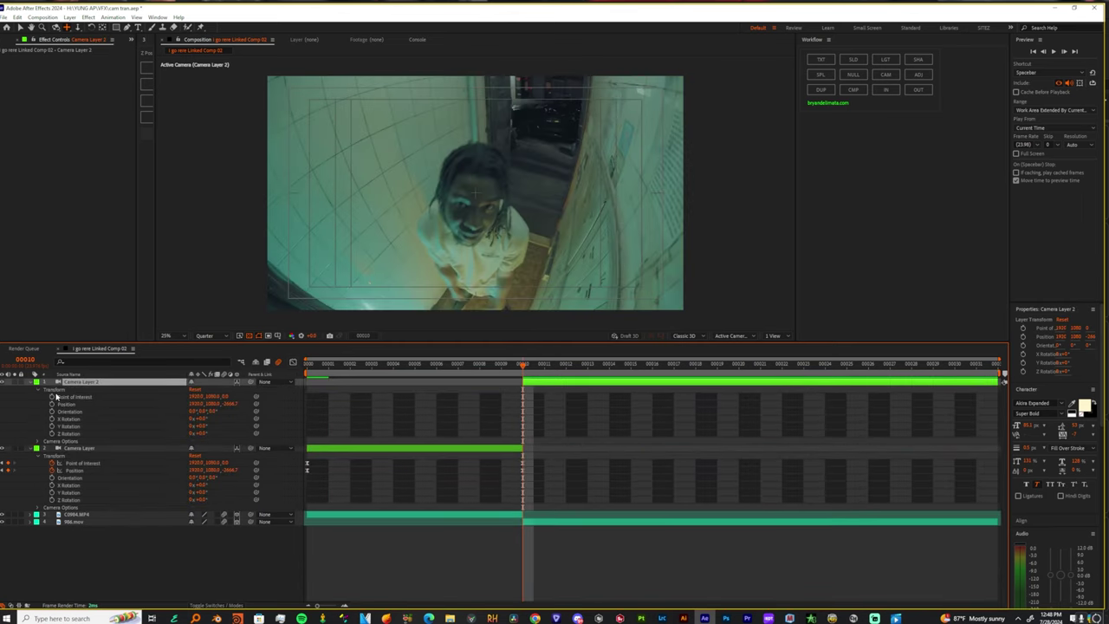
left_click(82, 396)
left_click(106, 405, "shift")
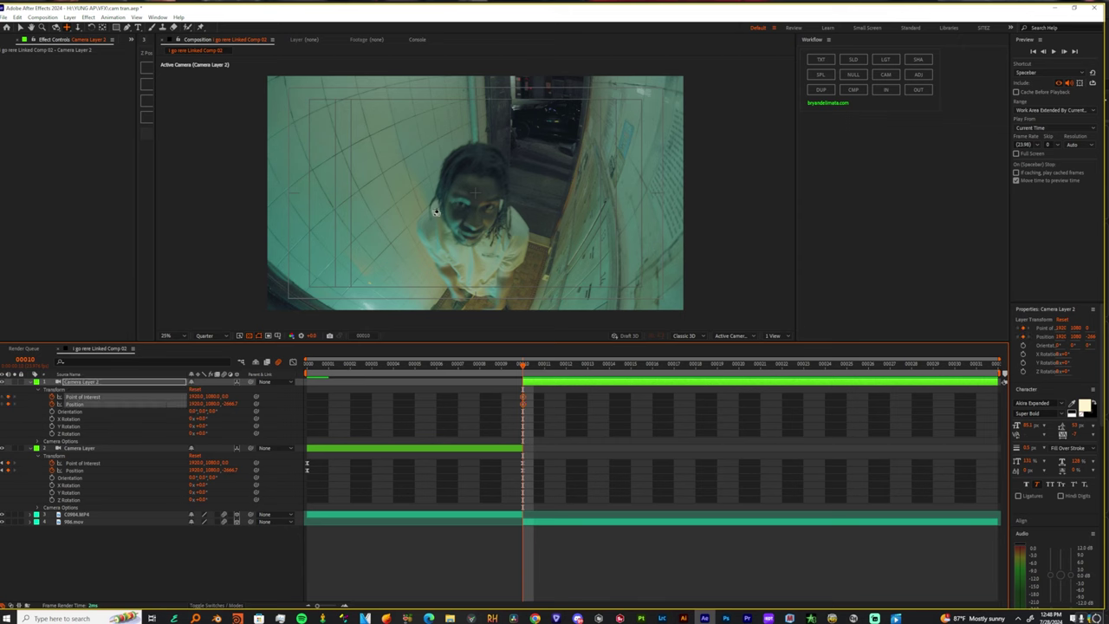
Step: Dolly and pan Camera Layer 2 into a tight close-up on the man's face
left_click_drag(465, 200, 491, 95)
left_click_drag(475, 253, 480, 209)
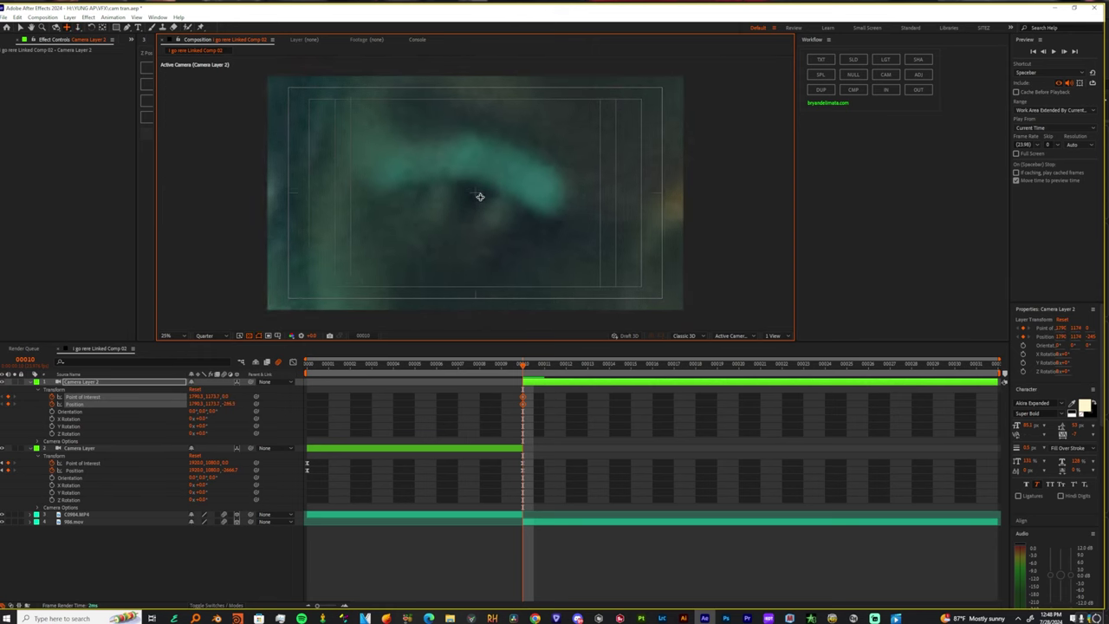
scroll(484, 197, "down", 1)
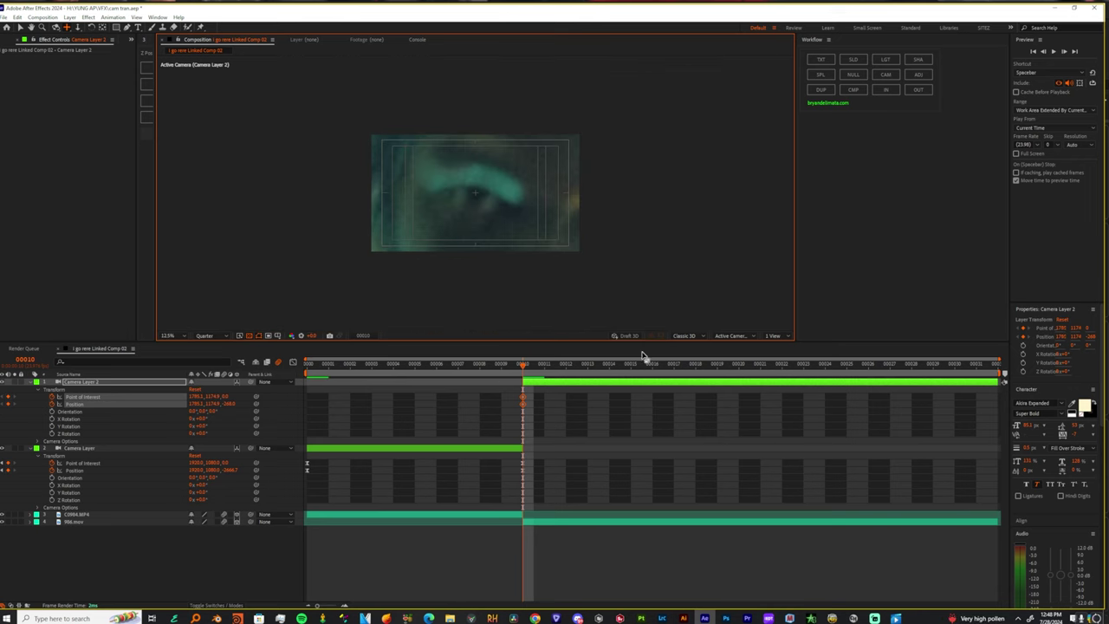
Step: At frame 29, reset Camera Layer 2's Position to the default full framing
left_click_drag(525, 369, 932, 367)
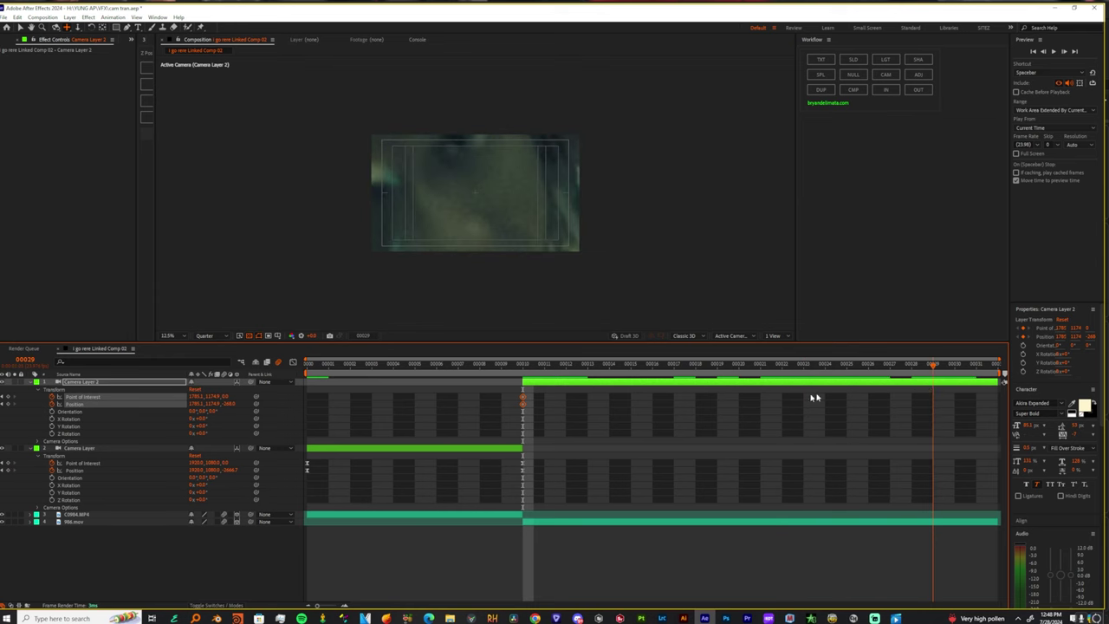
right_click(75, 402)
left_click(96, 478)
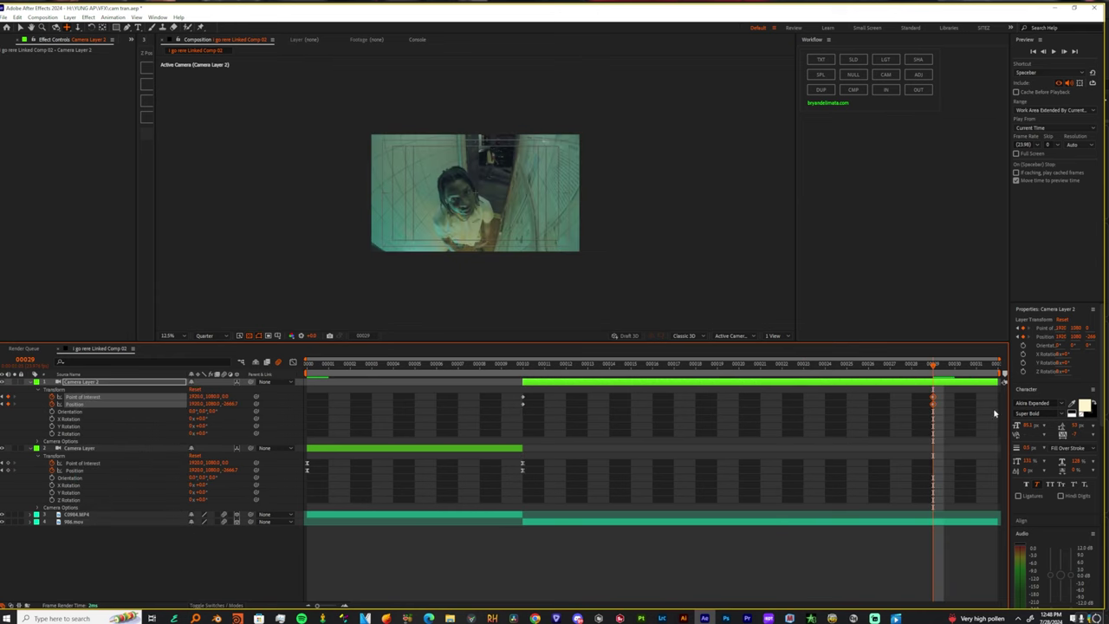
left_click_drag(953, 390, 449, 418)
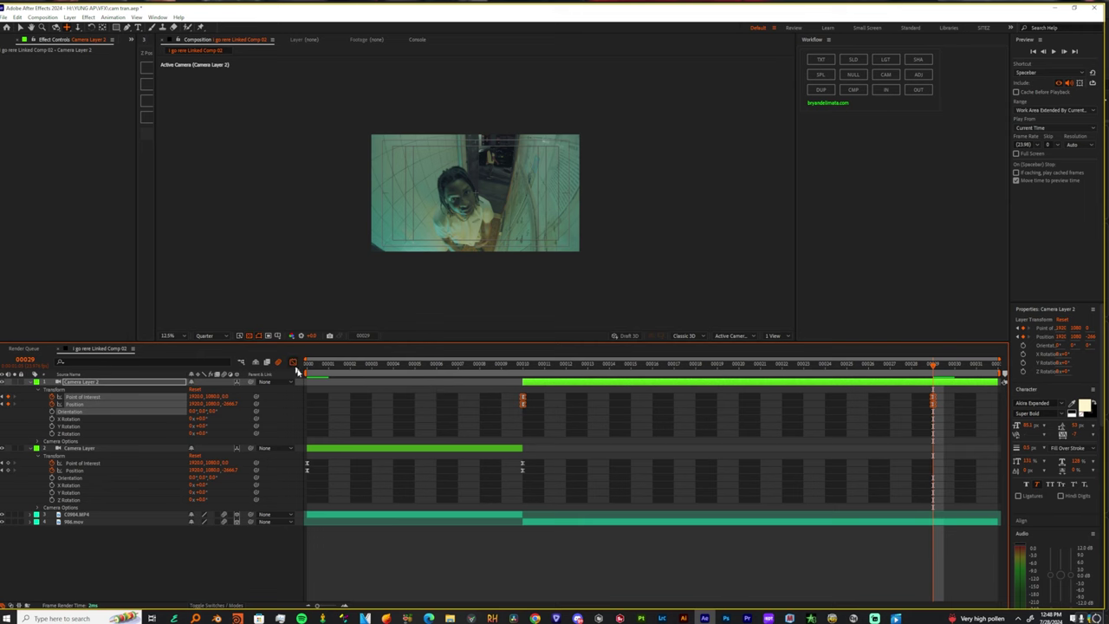
Step: Shape Camera Layer 2's speed curves to spike at frame 10 and slowly decay
left_click(292, 362)
left_click_drag(502, 526, 574, 564)
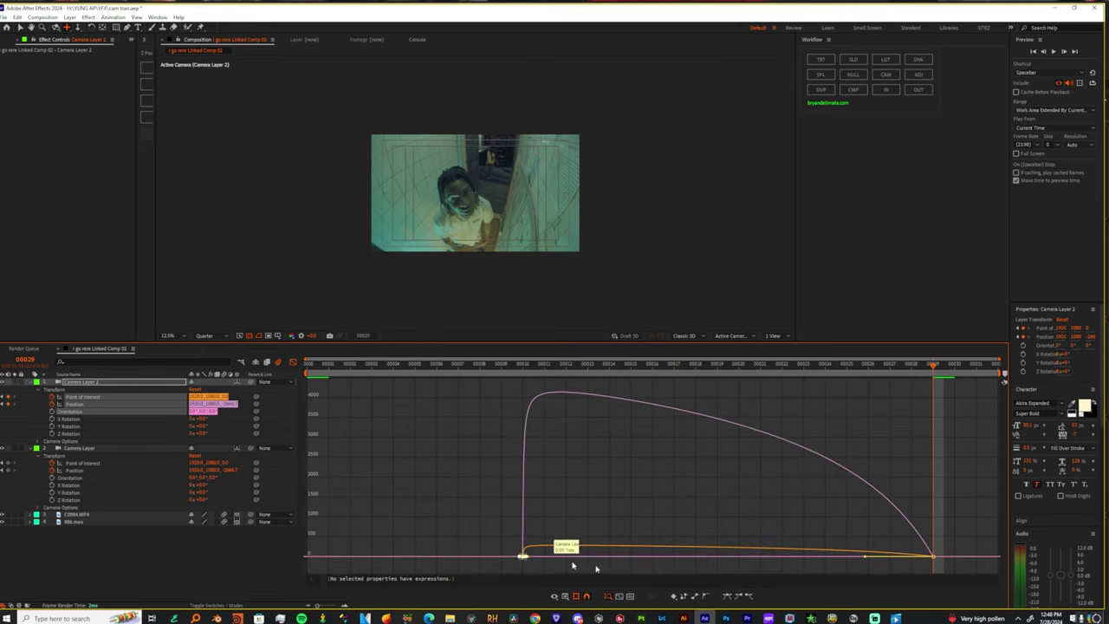
left_click(933, 556)
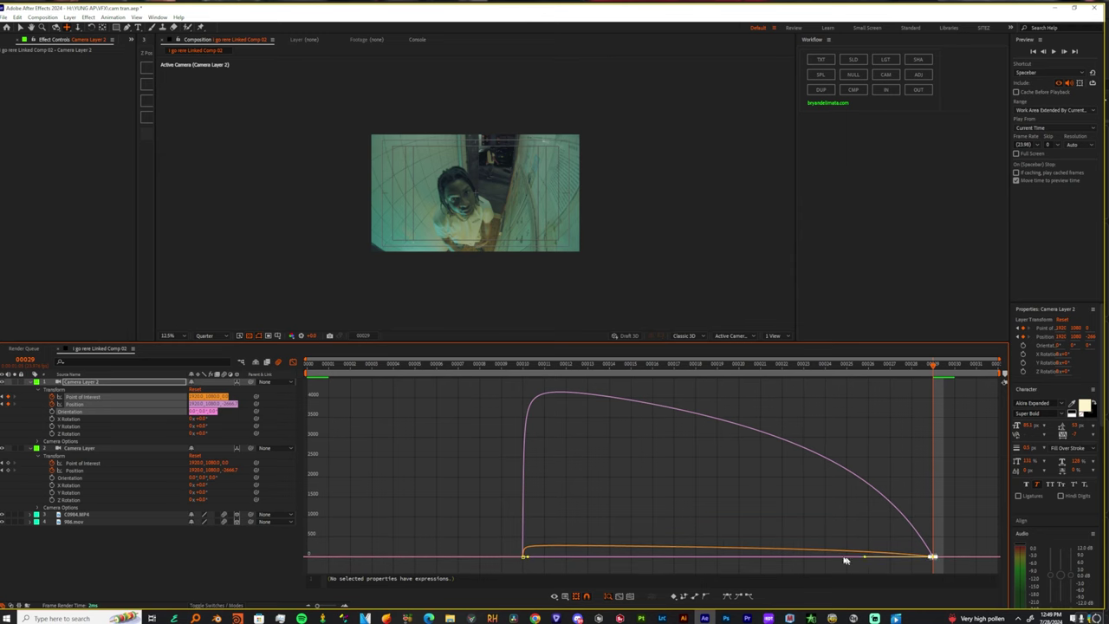
left_click_drag(845, 561, 543, 557)
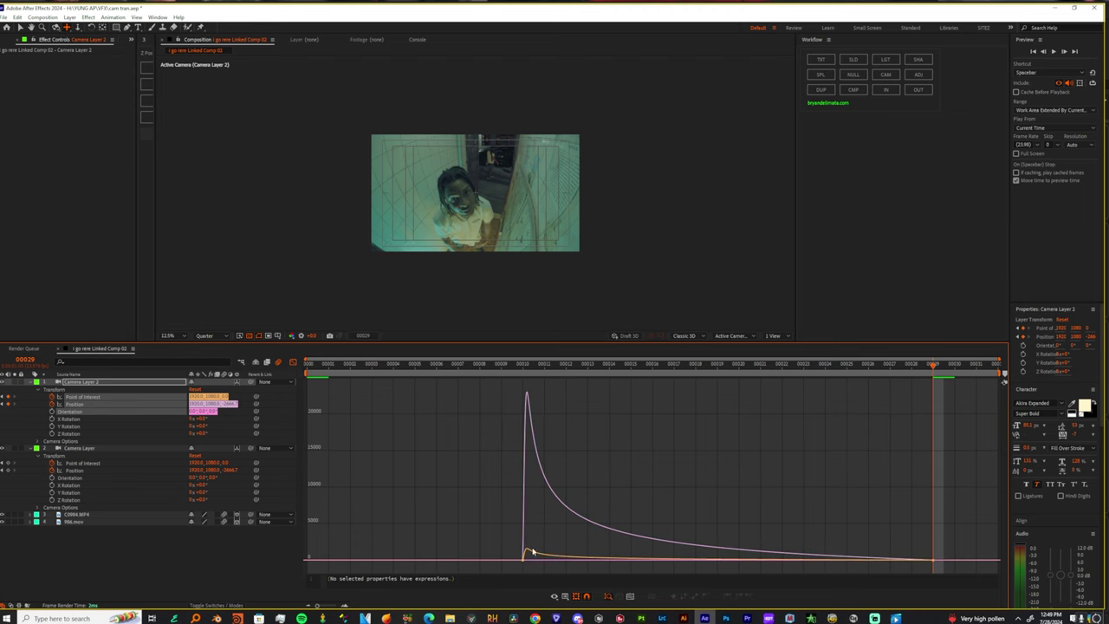
left_click(526, 561)
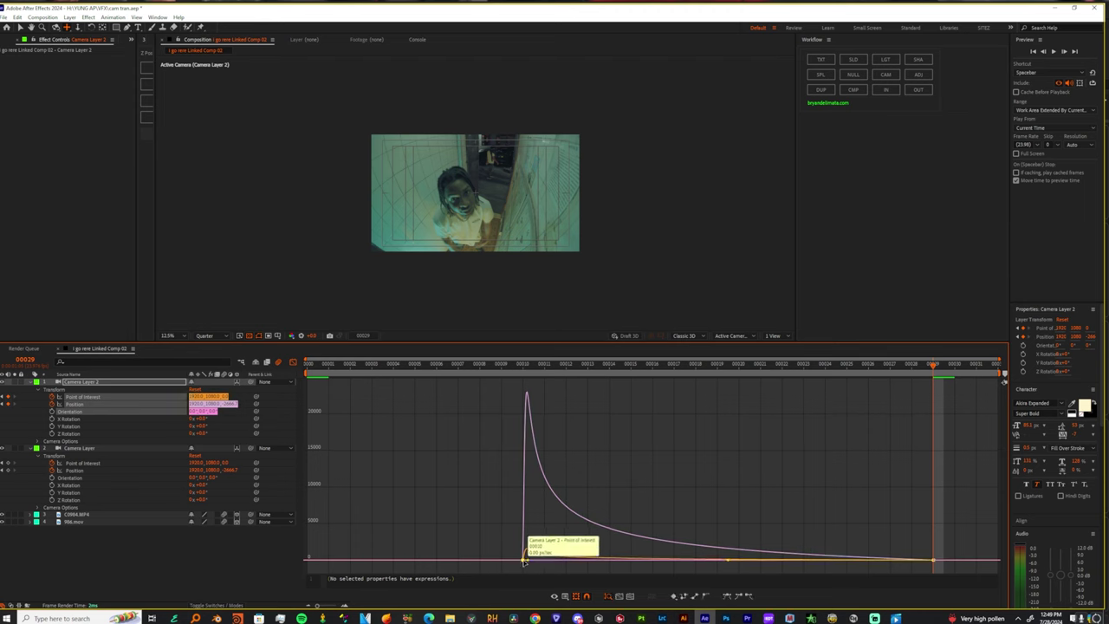
left_click_drag(527, 561, 610, 565)
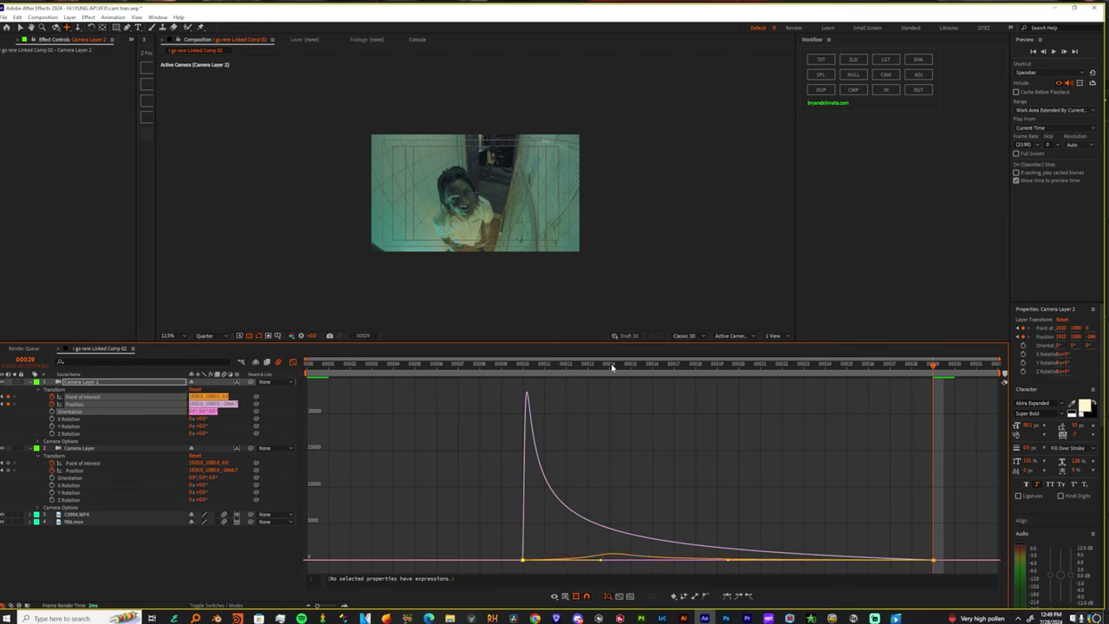
Step: Preview the transition from frame 9 and pull the speed peak closer to frame 10
left_click(500, 365)
key("space")
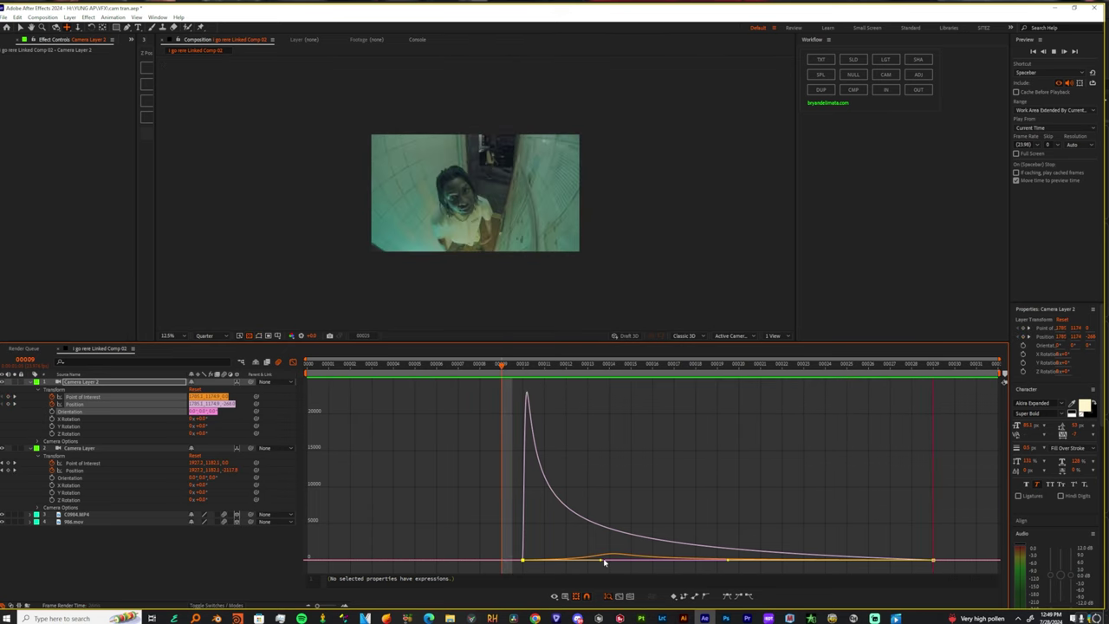
key("space")
left_click_drag(600, 563, 525, 563)
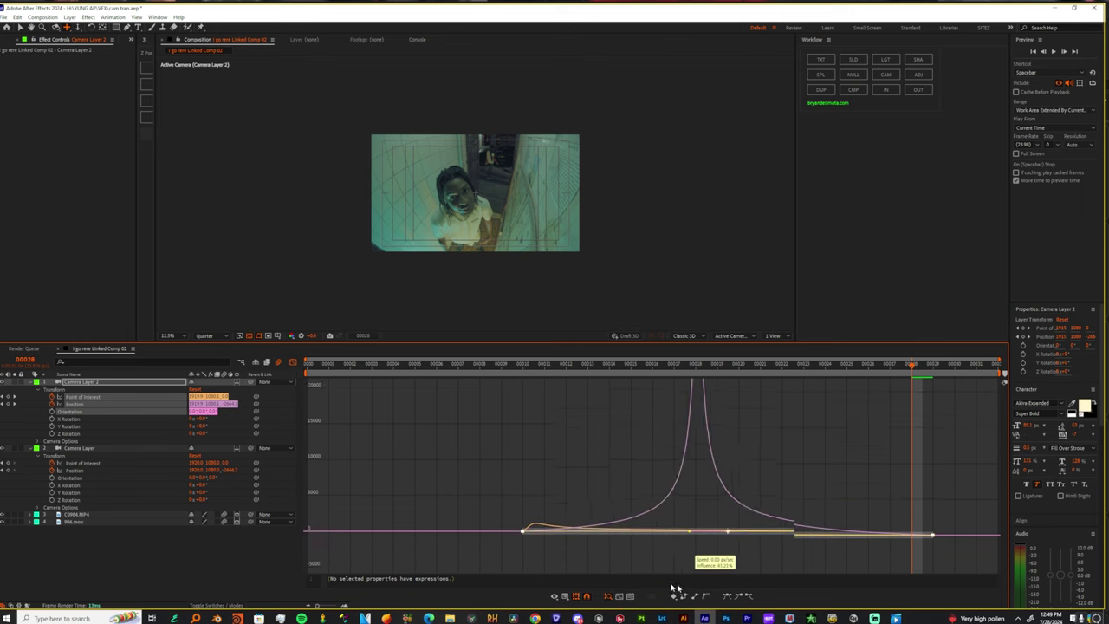
left_click(504, 371)
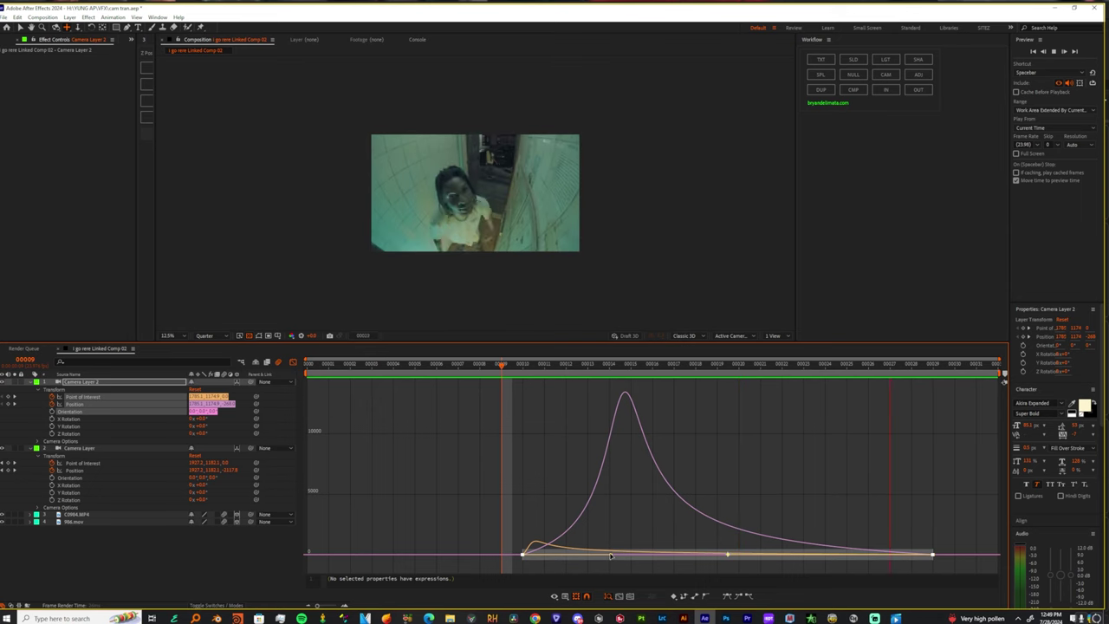
left_click_drag(613, 555, 518, 555)
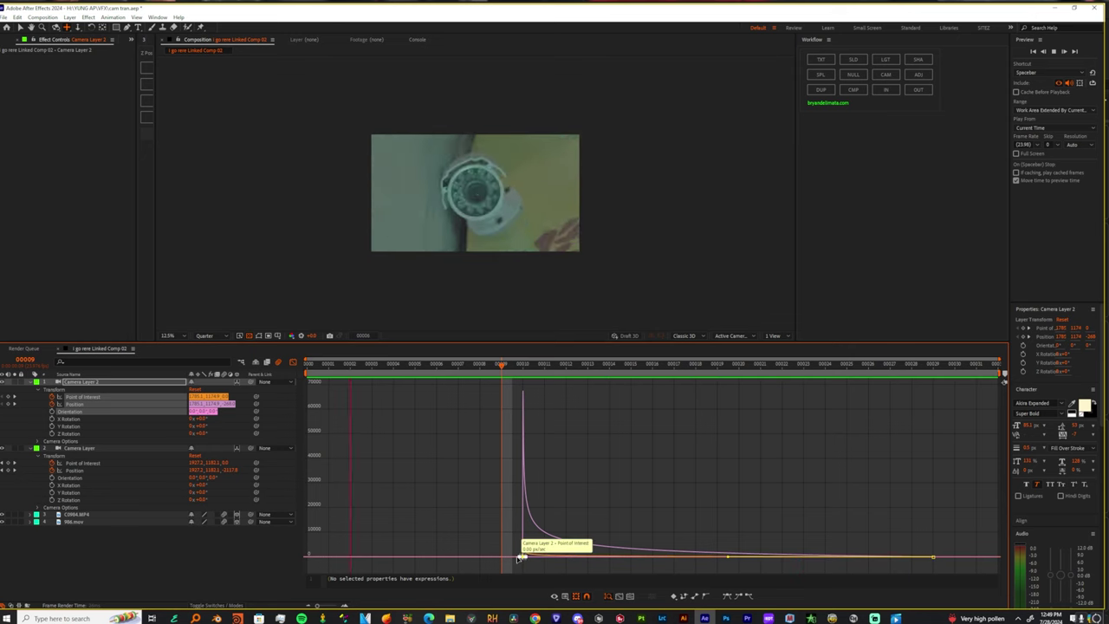
left_click(932, 557)
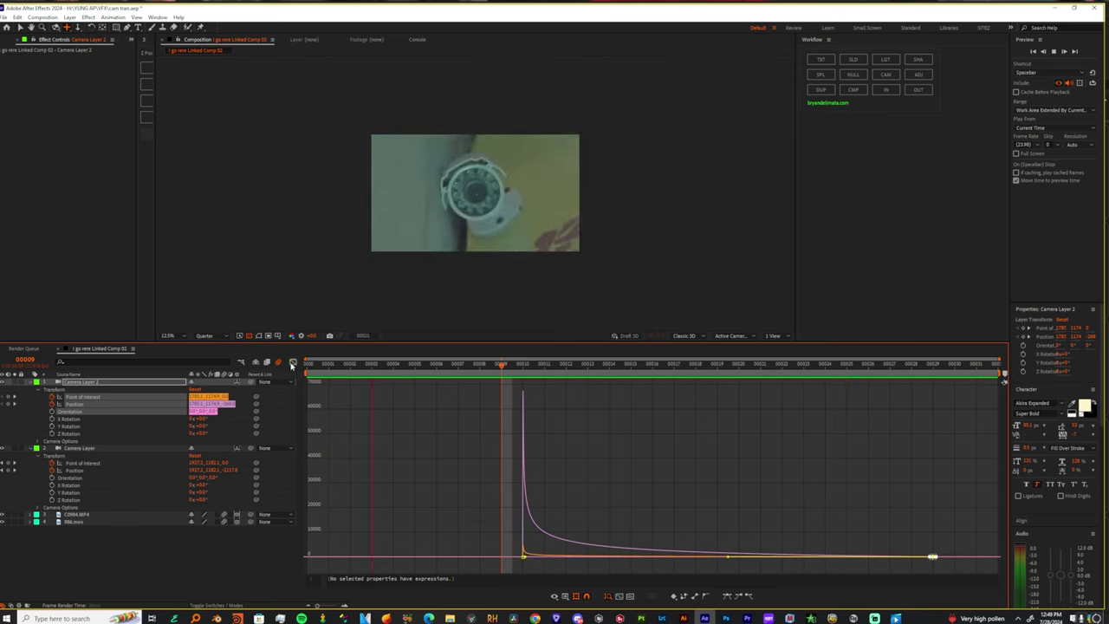
left_click(293, 362)
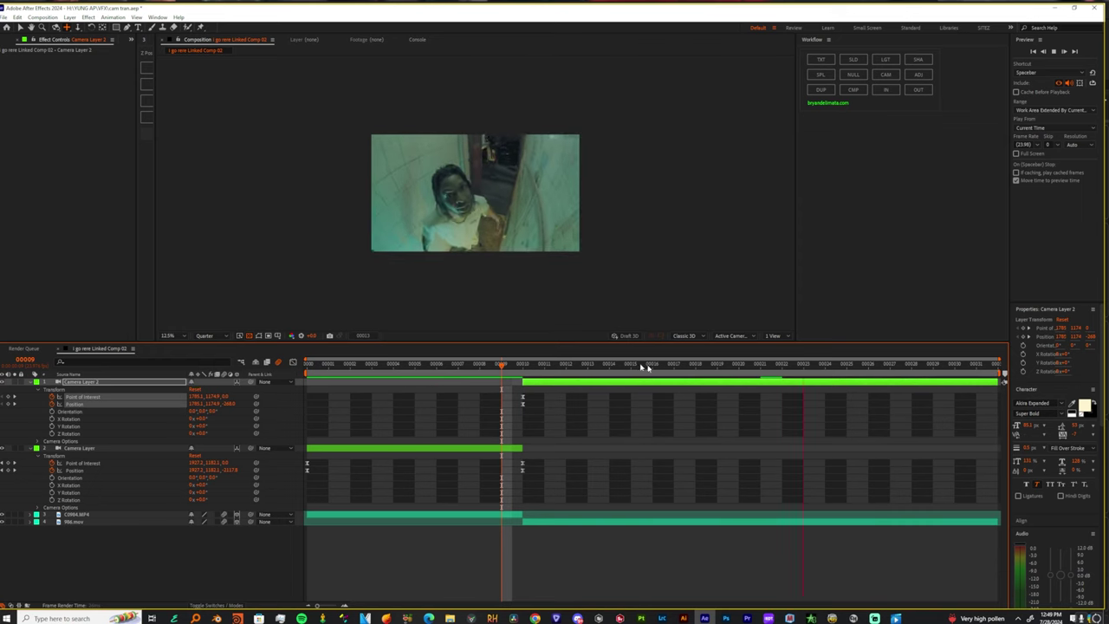
Step: Extend the Adjustment Layer to start a few frames earlier, at frame 6
key("space")
left_click_drag(538, 382, 450, 384)
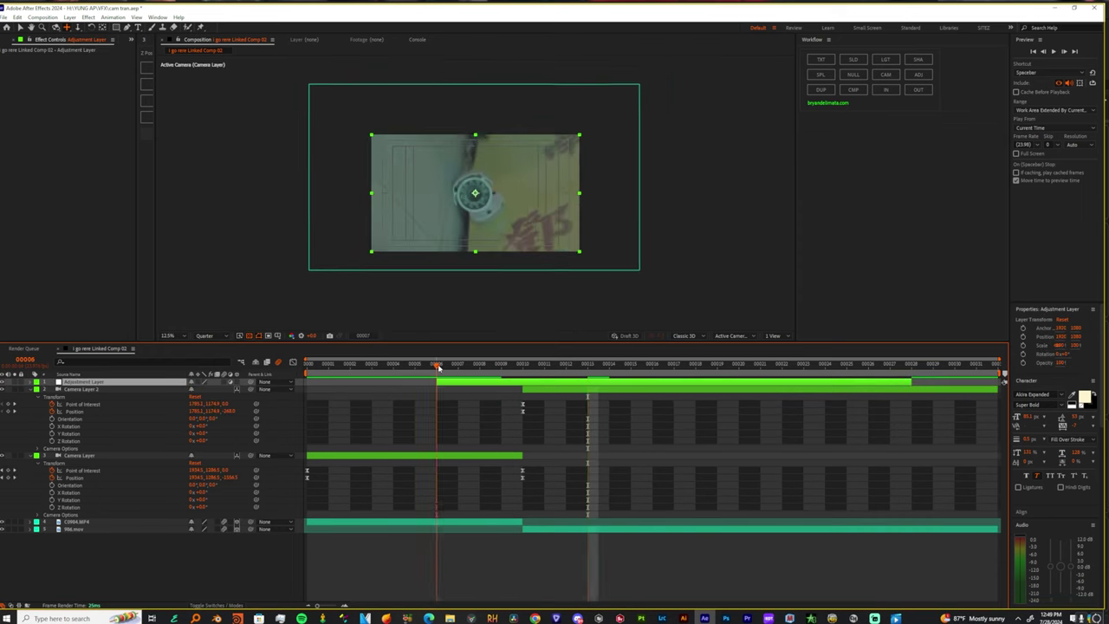
key("i")
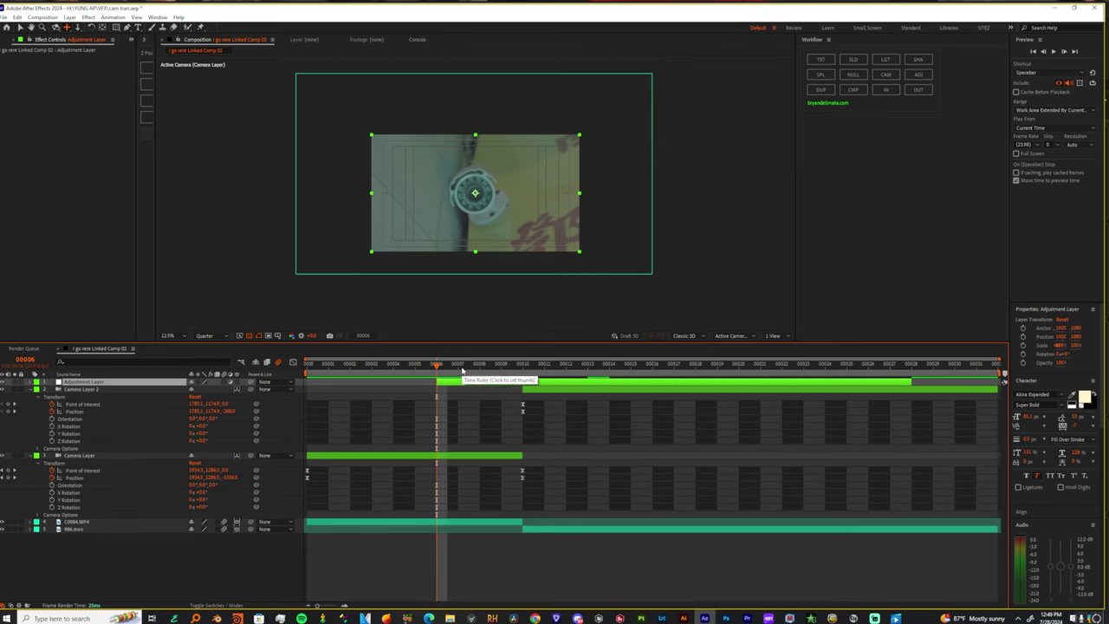
Step: Apply Gaussian Blur and Exposure to the adjustment layer via the effects search
key("ctrl+space")
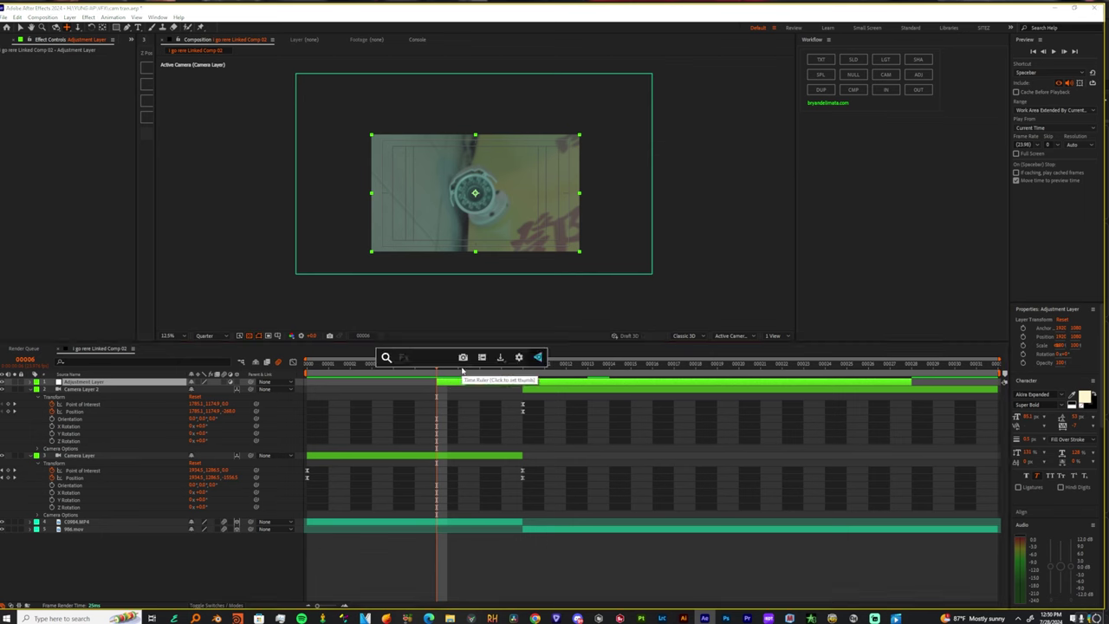
type("gaussi")
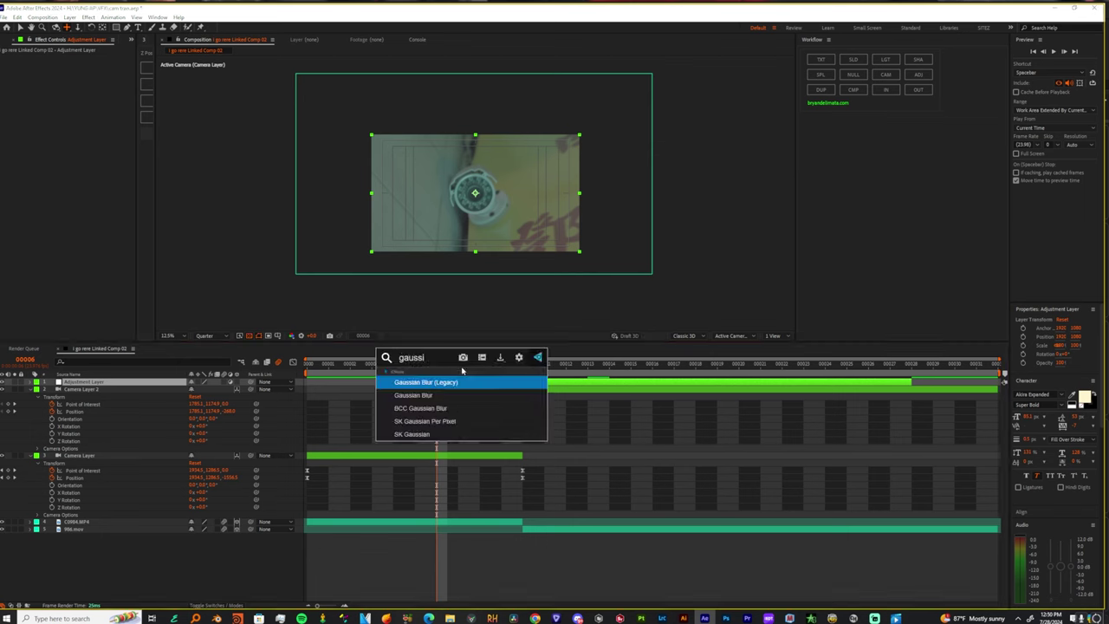
key("Return")
key("ctrl+space")
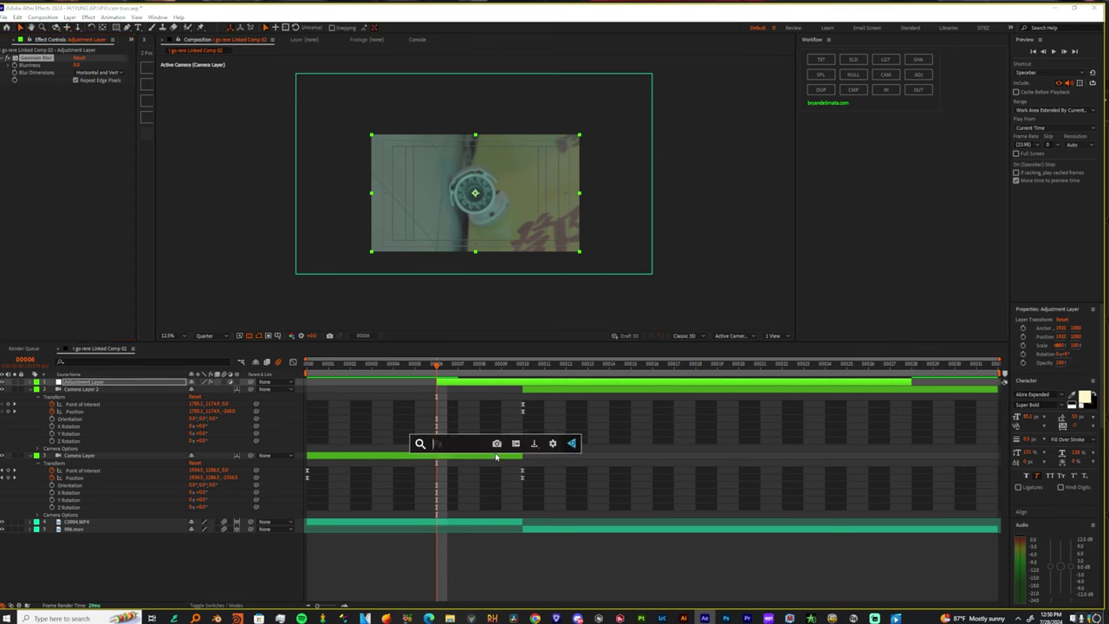
type("exposure")
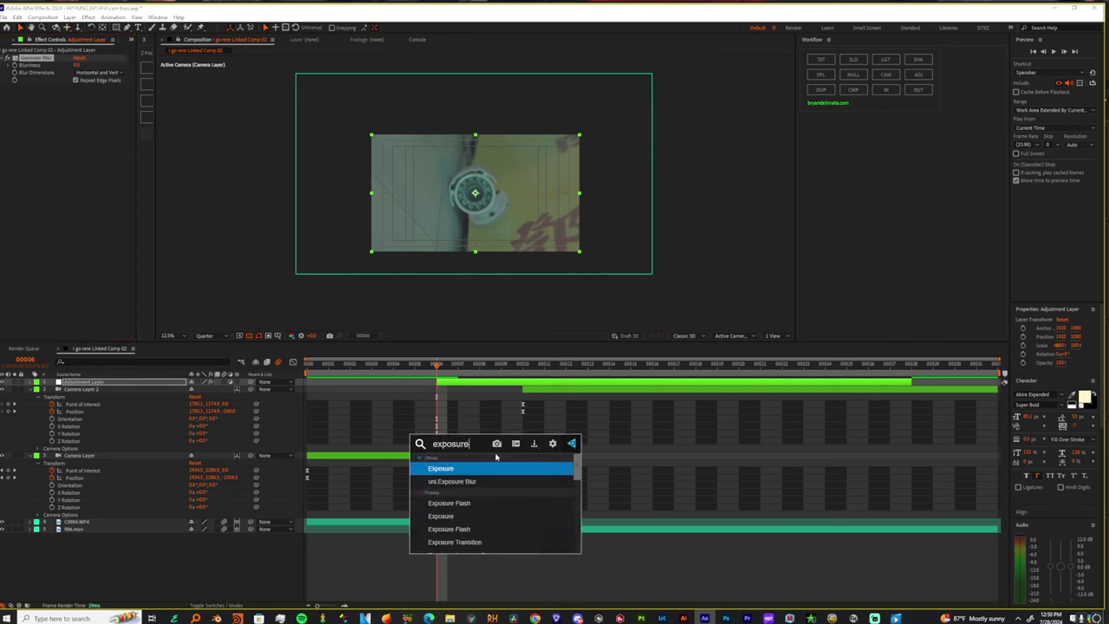
key("Return")
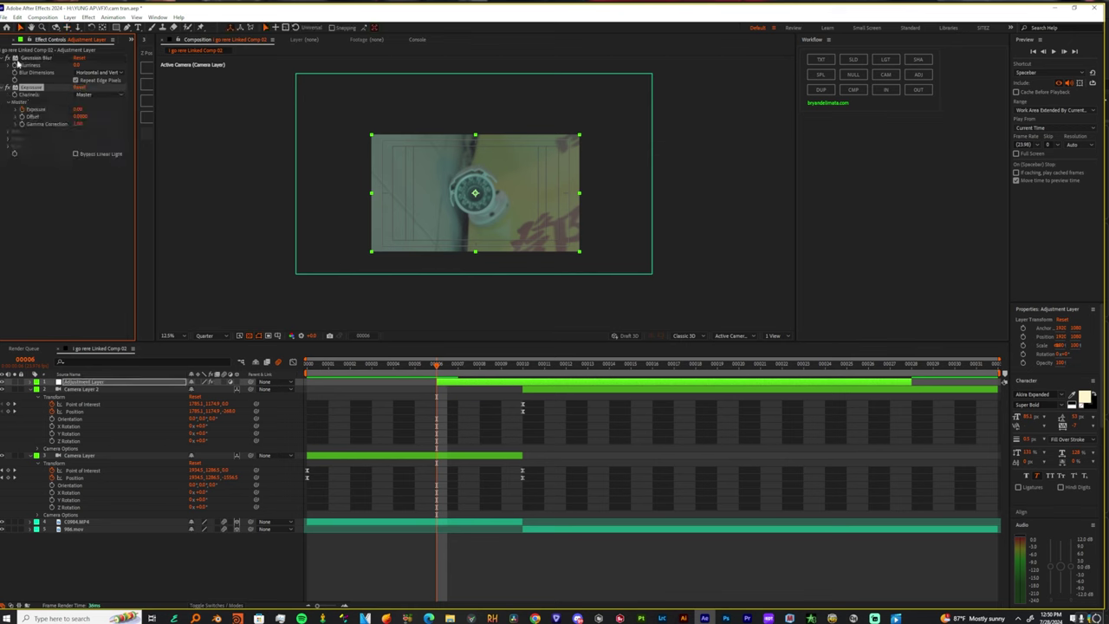
Step: At frame 10, keyframe a raised Blurriness and Exposure at 4.95
key("u")
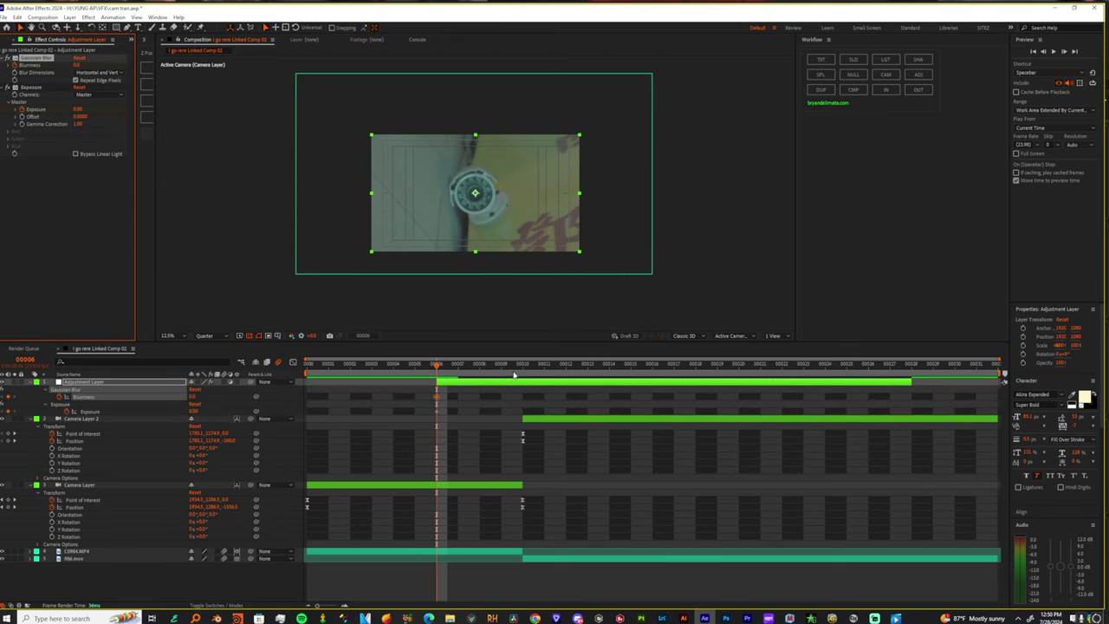
left_click(523, 365)
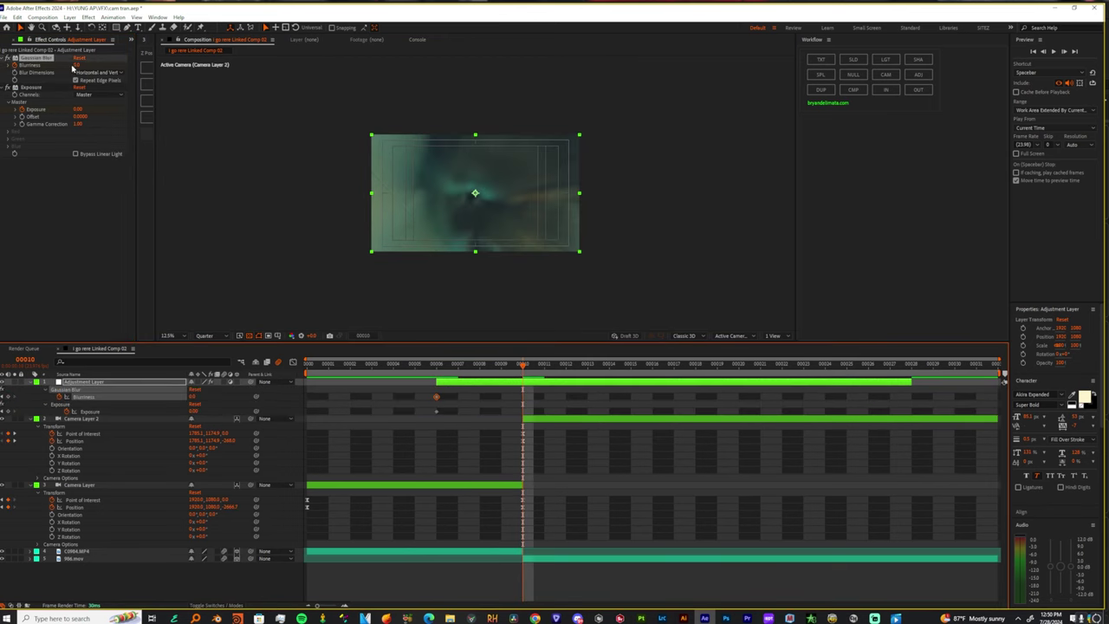
left_click_drag(76, 65, 86, 65)
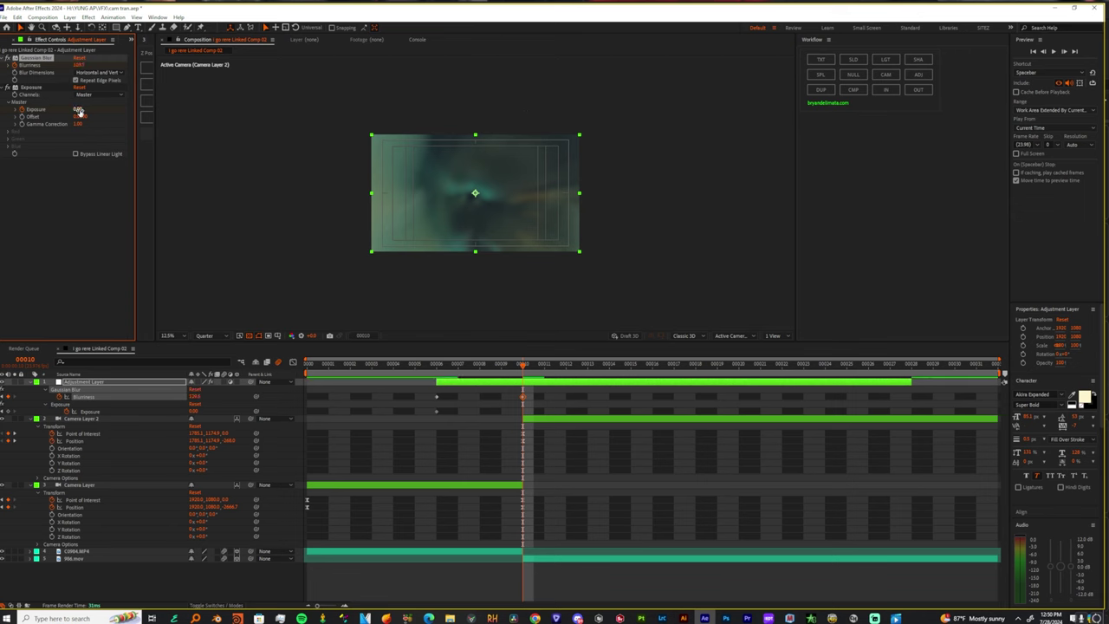
left_click_drag(78, 111, 317, 137)
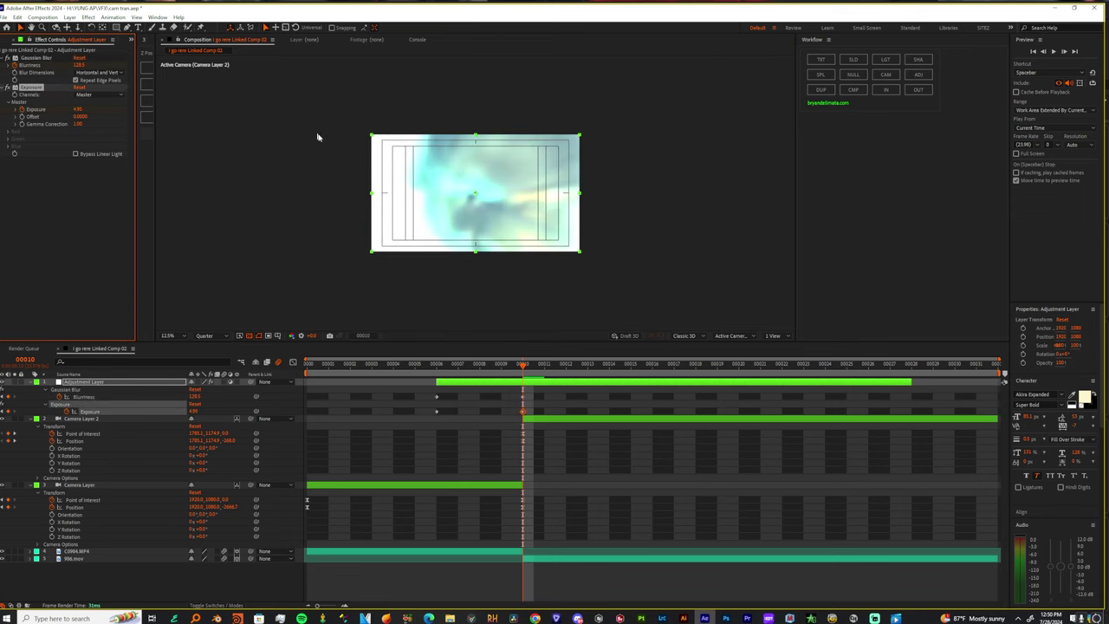
Step: At frame 19, keyframe Exposure back to 0.00
left_click_drag(527, 373, 717, 364)
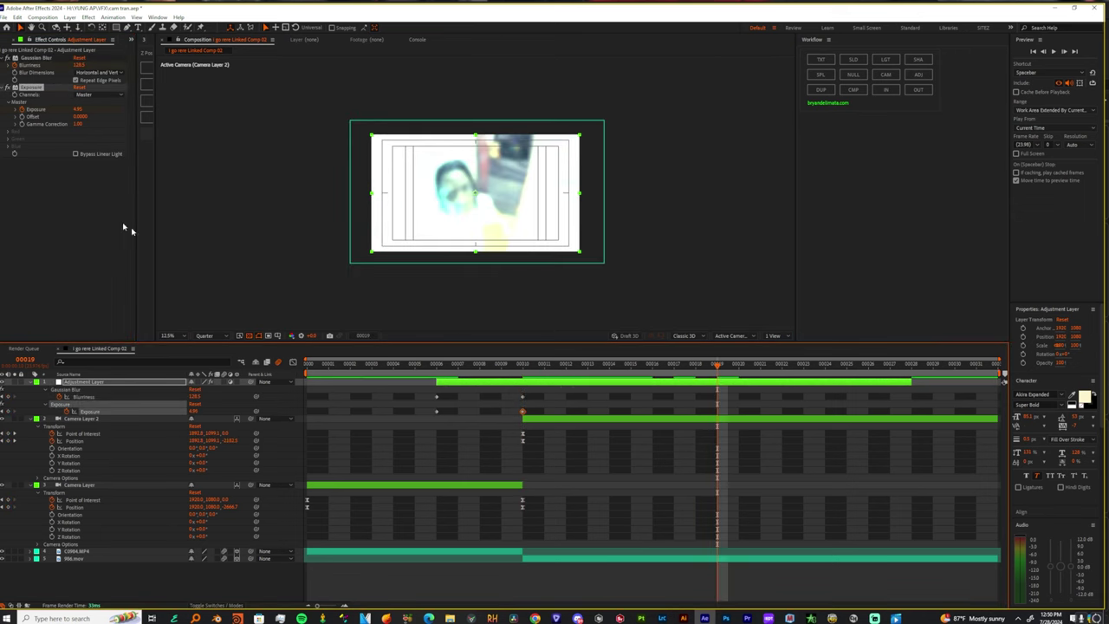
left_click_drag(77, 111, 74, 218)
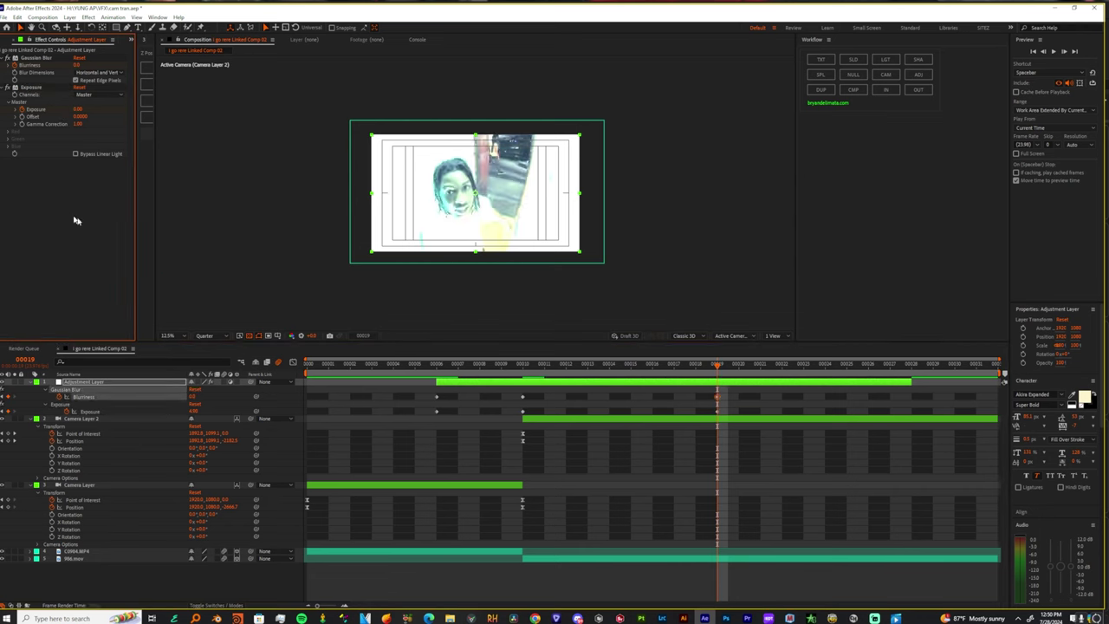
left_click_drag(737, 391, 365, 416)
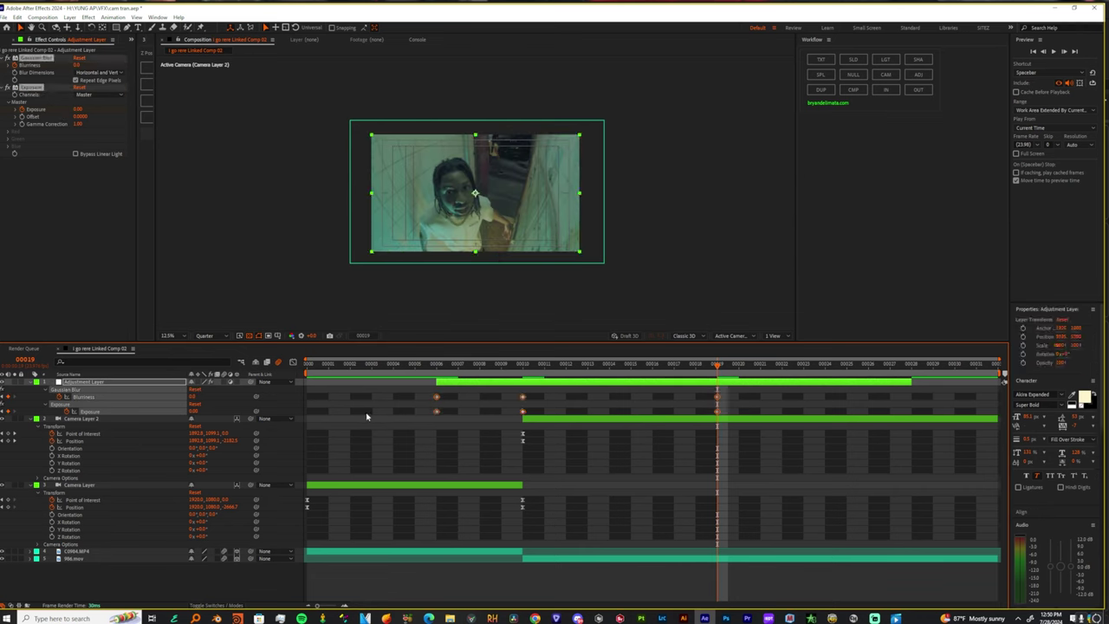
Step: Ease the blur and exposure keyframes so speed spikes at frame 10, then preview the flash
left_click(292, 363)
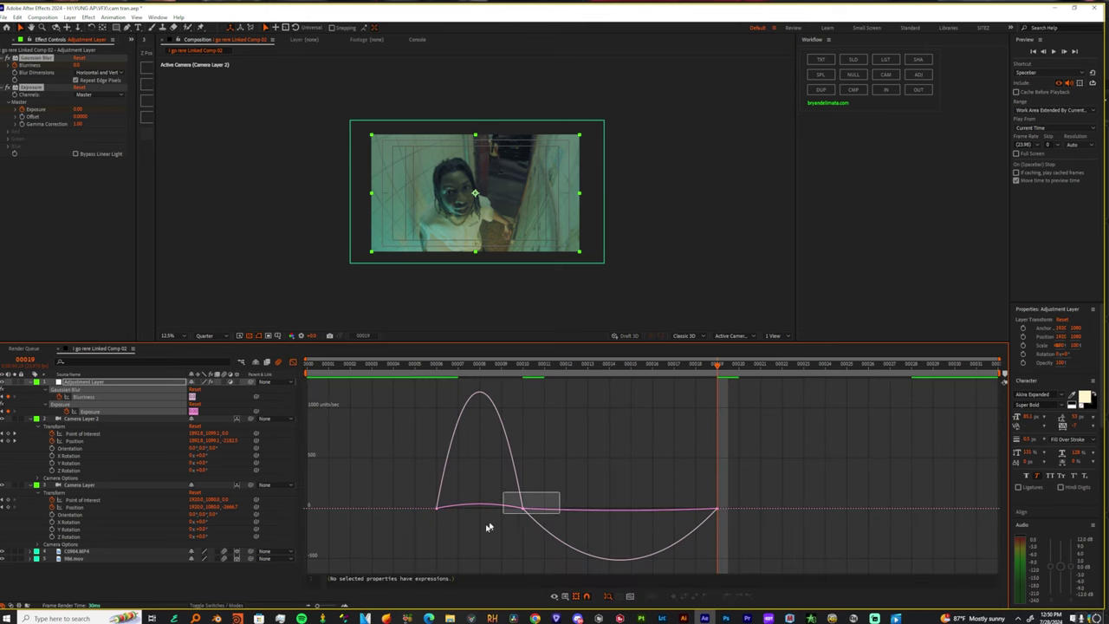
left_click_drag(488, 527, 519, 510)
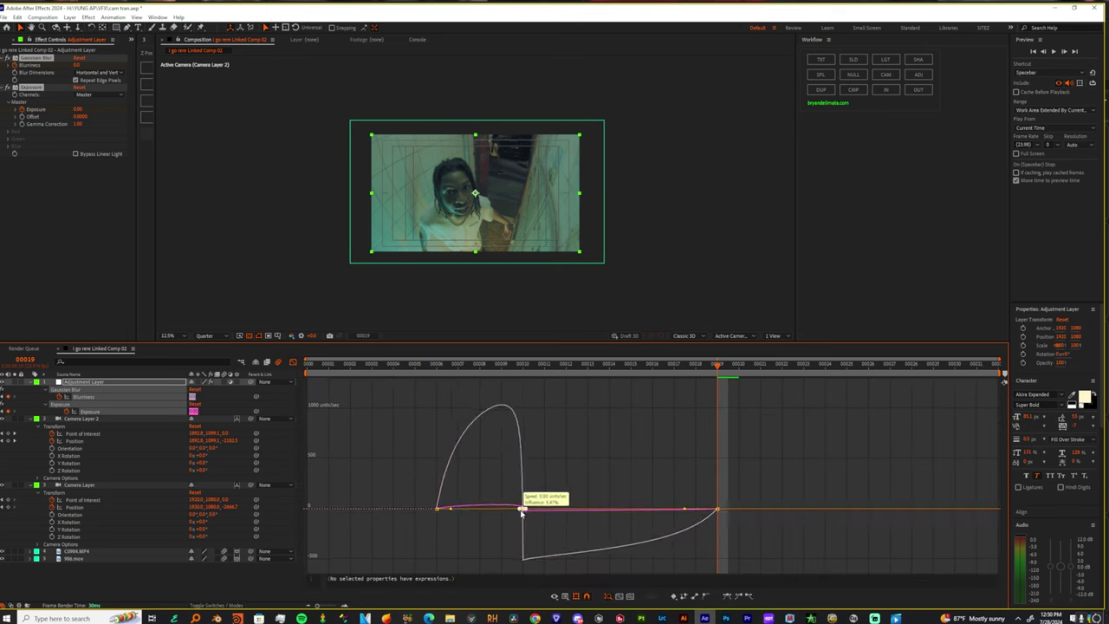
left_click_drag(450, 508, 500, 512)
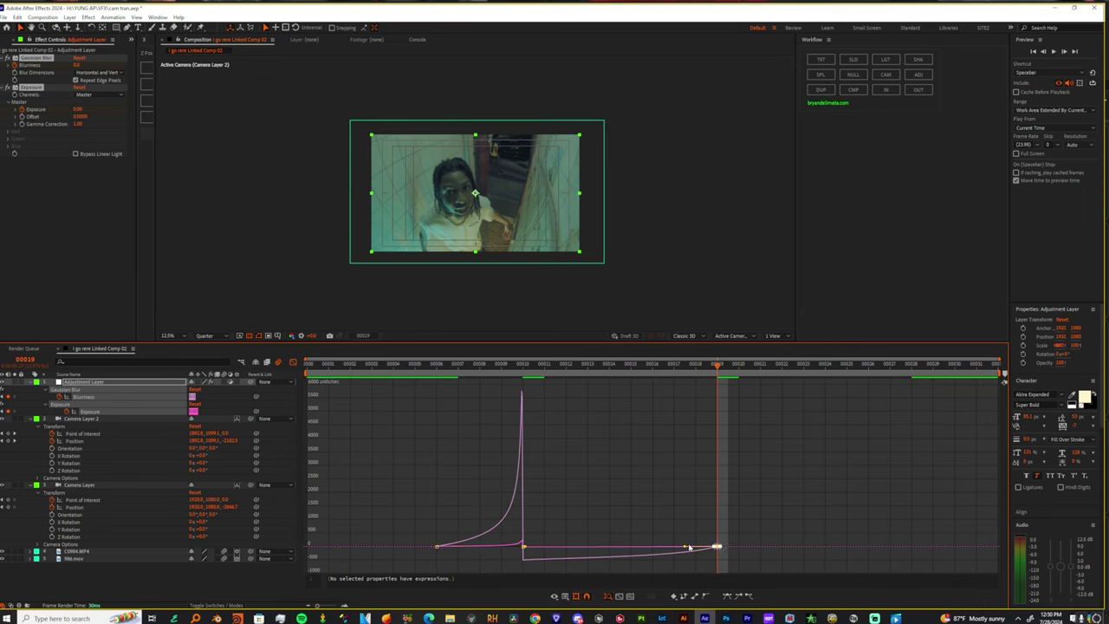
left_click_drag(684, 547, 620, 546)
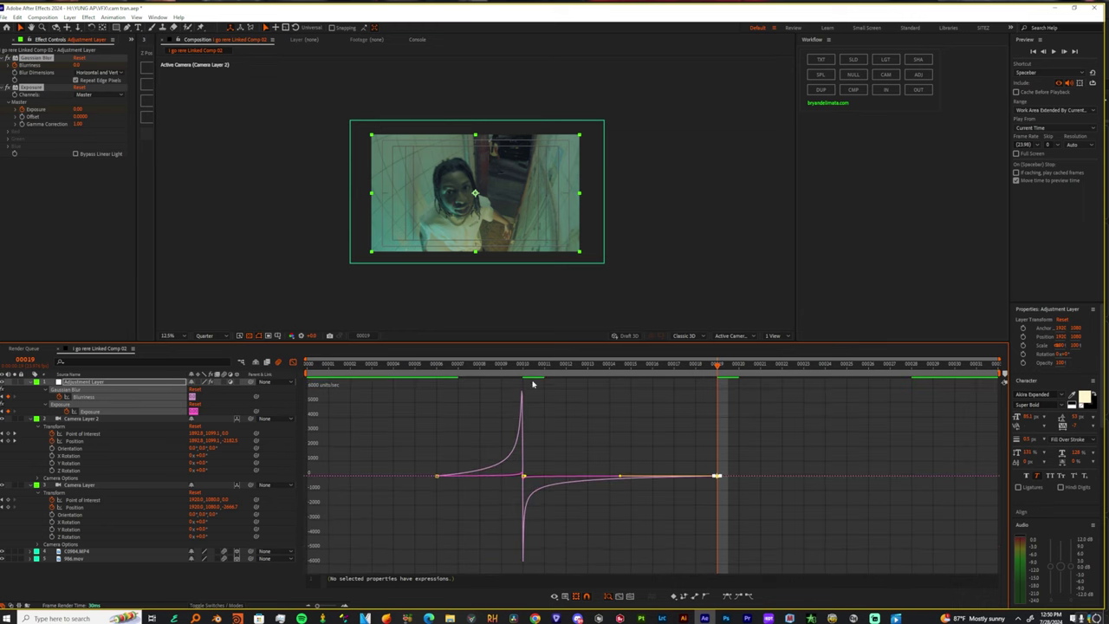
key("space")
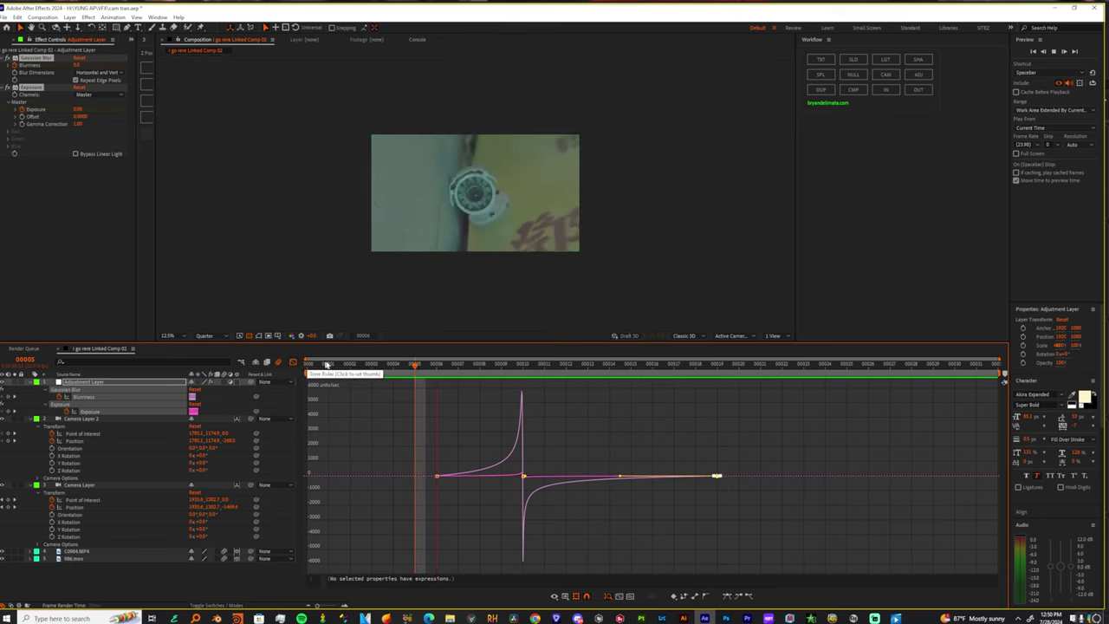
Step: Collapse the adjustment and camera layers' properties and select the 986.mov layer
left_click(293, 363)
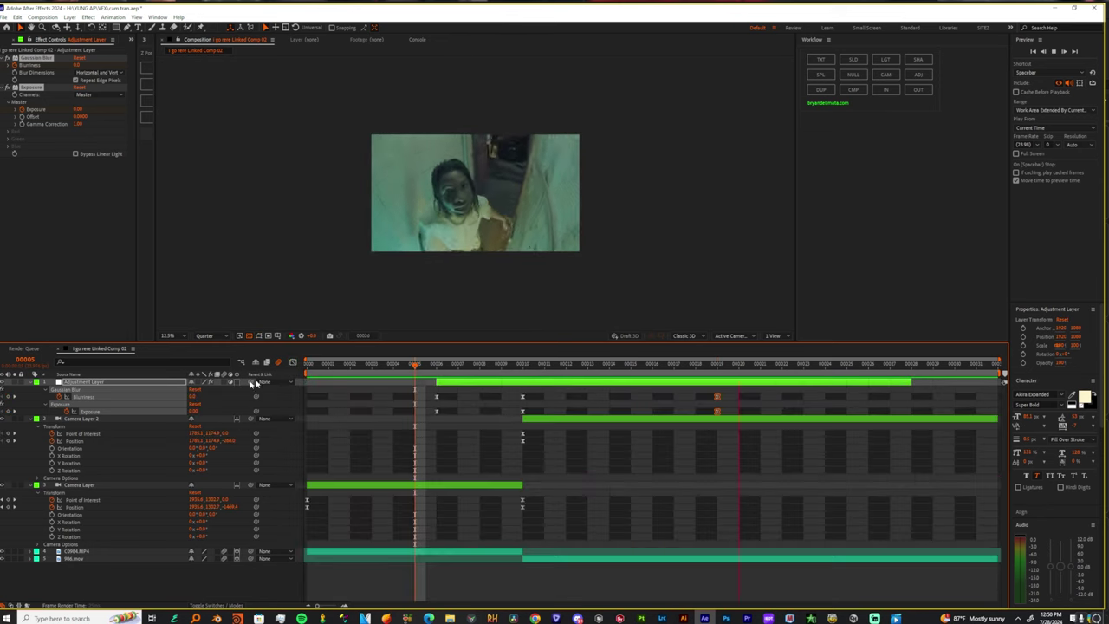
left_click(32, 382)
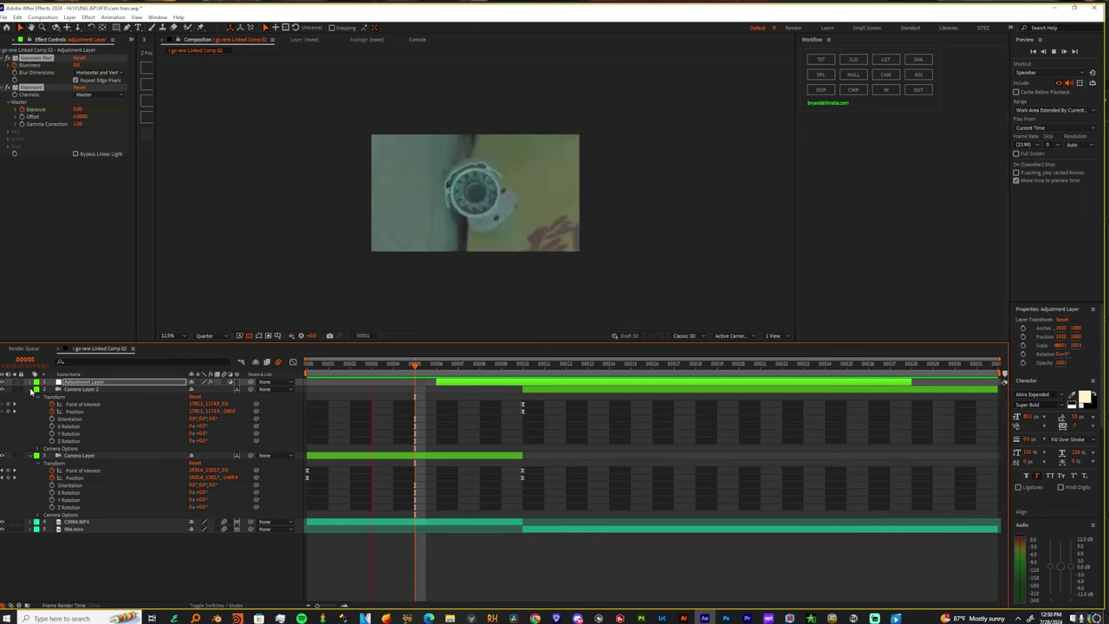
left_click(31, 389)
left_click(31, 396)
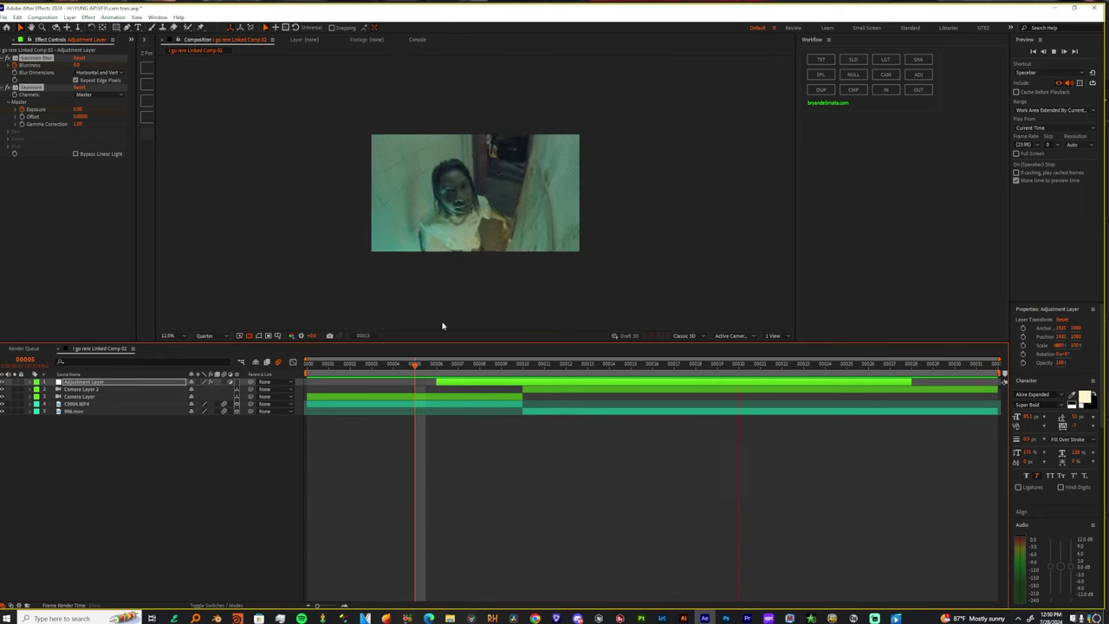
left_click(564, 411)
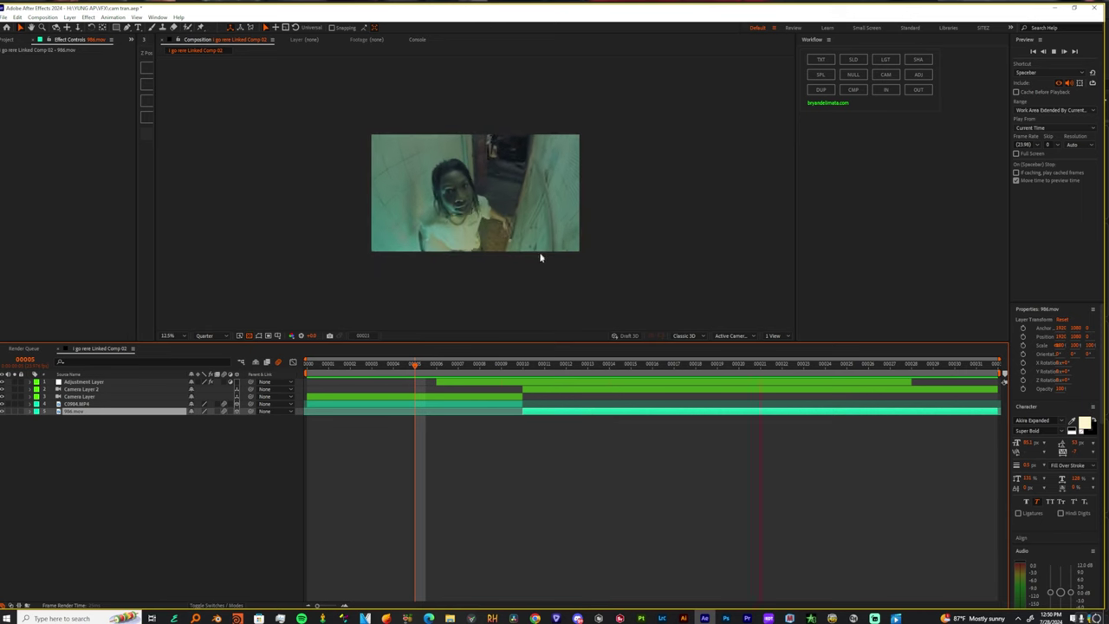
Step: Search the effects for 'pos' to find Posterize
key("ctrl+space")
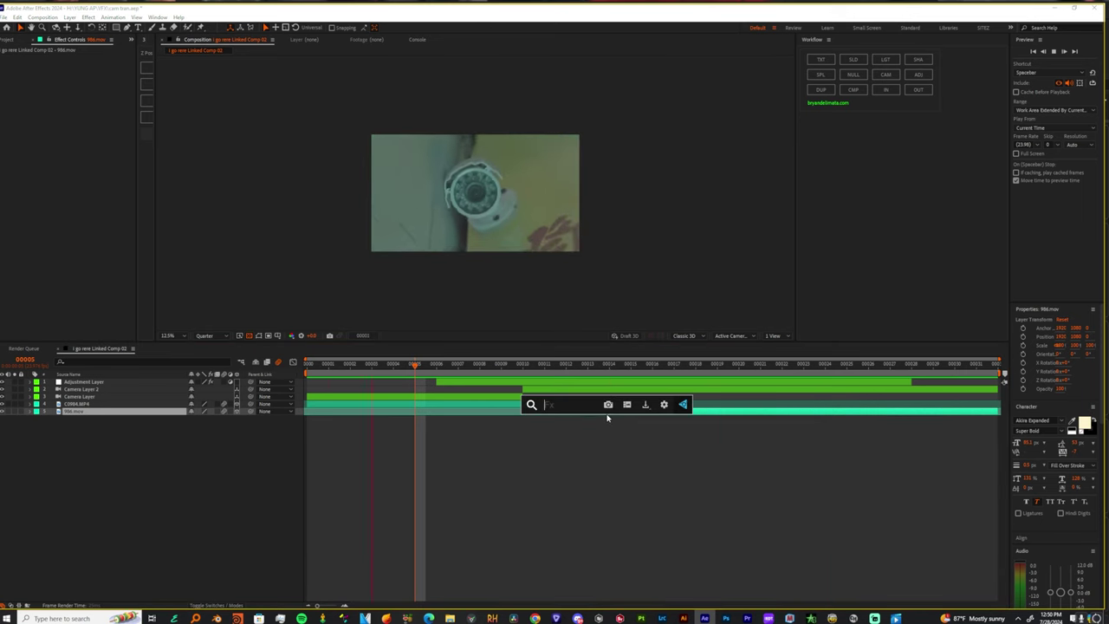
type("posyt")
key("BackSpace")
key("BackSpace")
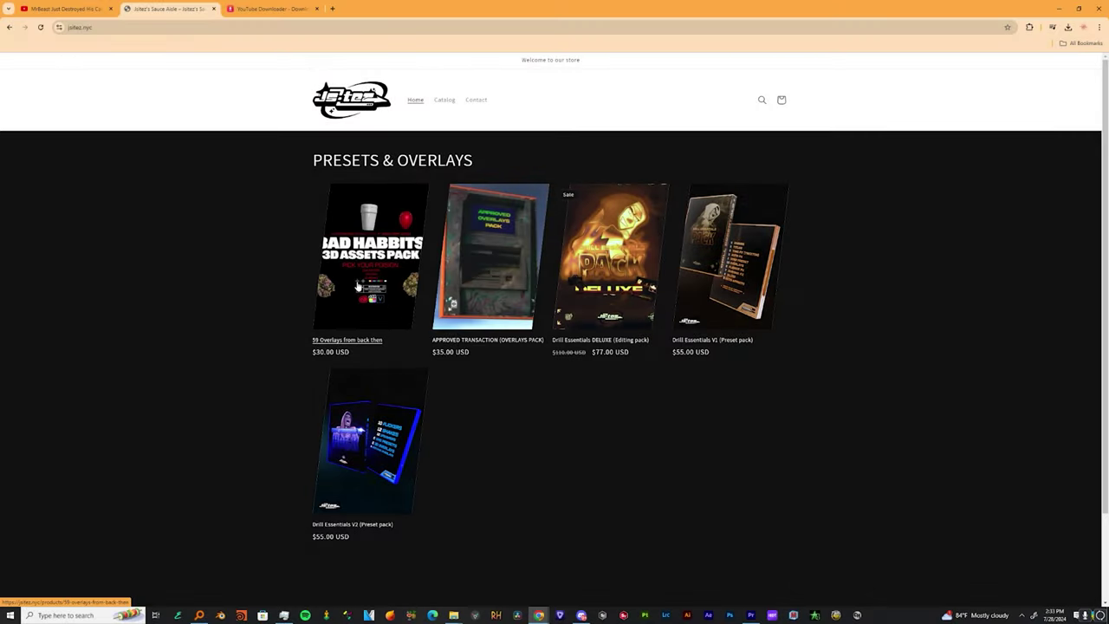
Step: View the '59 Overlays from back then' product page, then return to the catalog
left_click(405, 245)
scroll(405, 246, "down", 5)
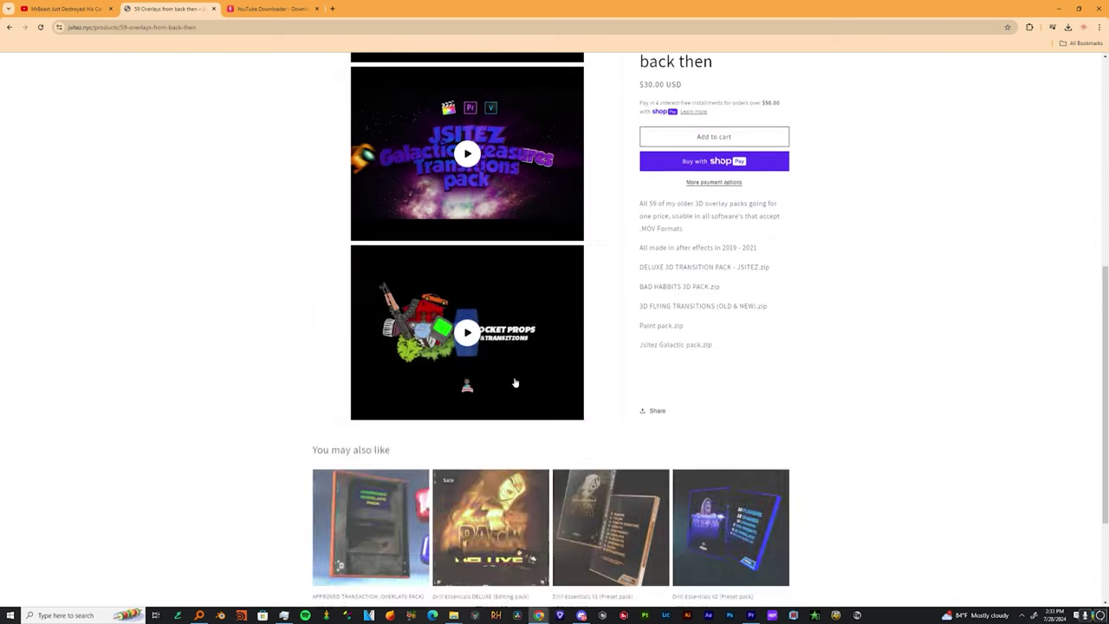
scroll(374, 106, "up", 5)
left_click(374, 106)
Step: View the APPROVED TRANSACTION overlays pack page, then return to the catalog
left_click(730, 255)
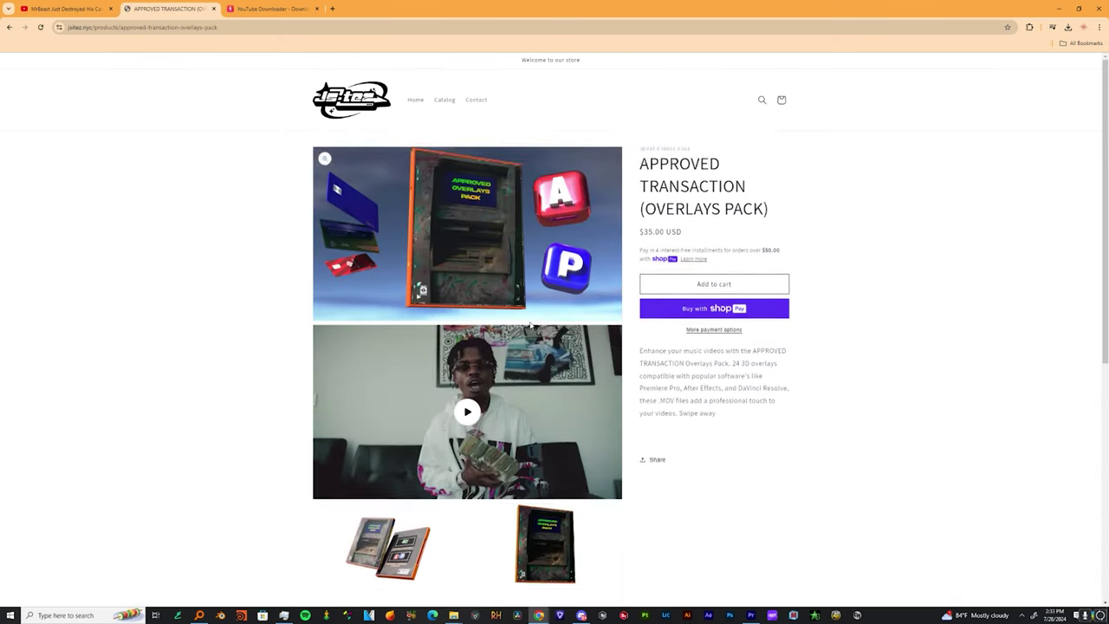
scroll(568, 383, "down", 2)
scroll(567, 384, "up", 3)
left_click(346, 99)
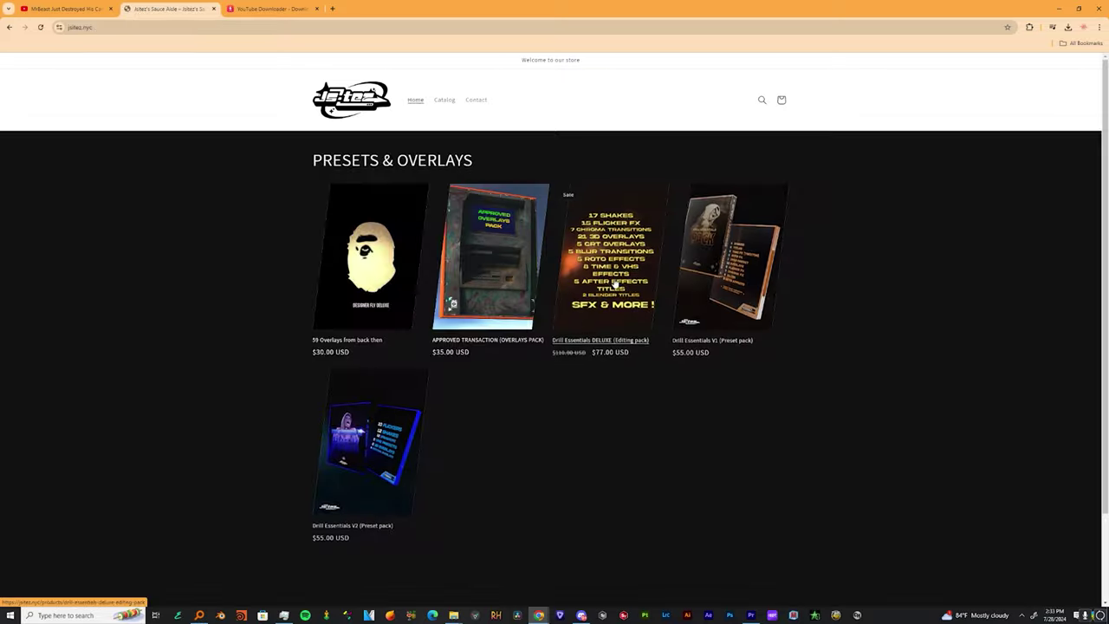
Step: Look through the Drill Essentials DELUXE, V1 and V2 product pages
left_click(626, 259)
scroll(525, 331, "down", 5)
scroll(525, 332, "up", 5)
left_click(349, 99)
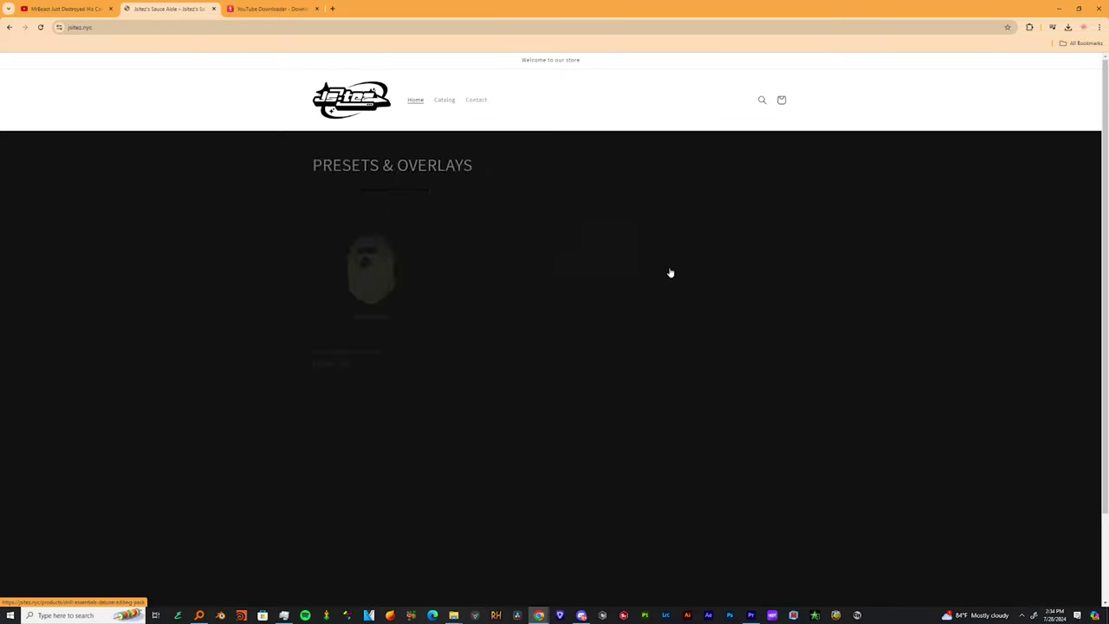
left_click(731, 251)
left_click(349, 99)
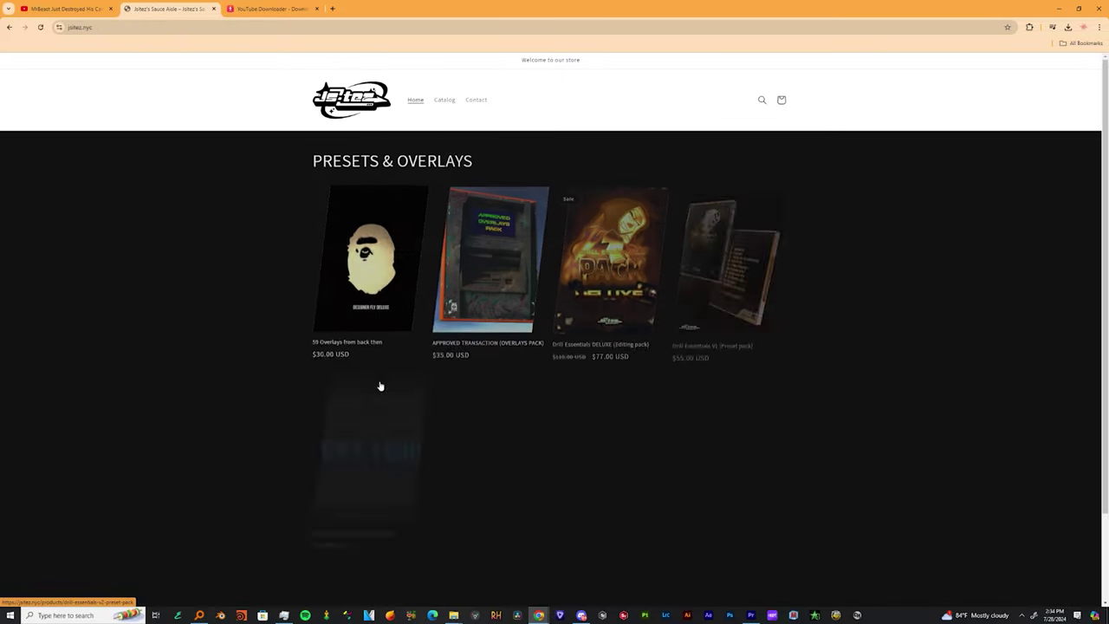